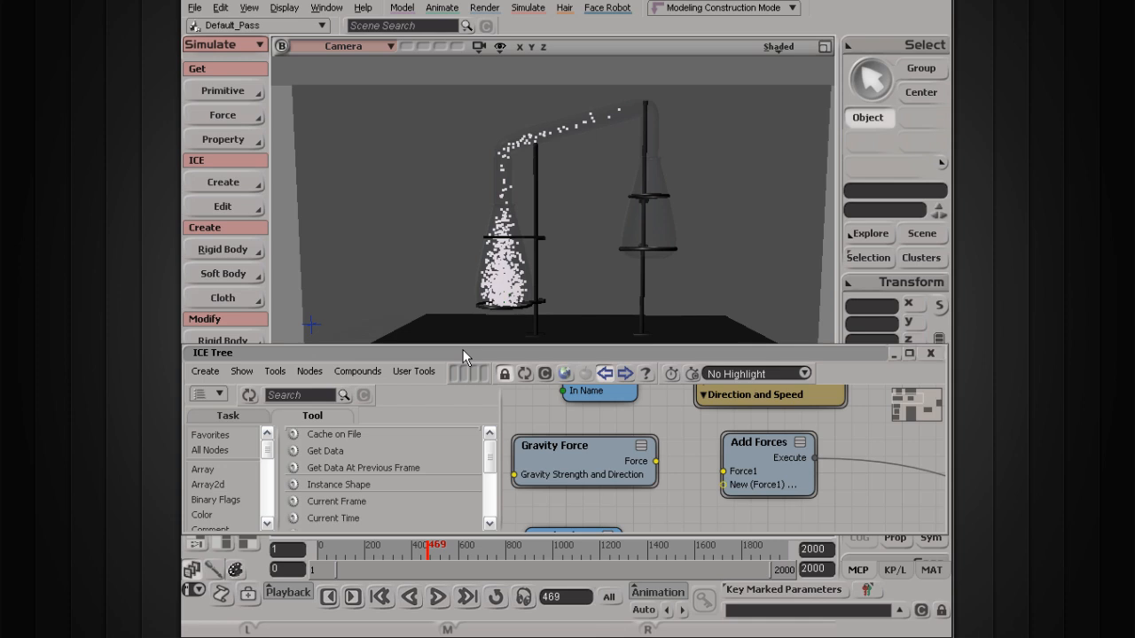
# Step: Stop the simulation at frame 165 and render a preview region over the left beaker and its particles
pyautogui.click(437, 597)
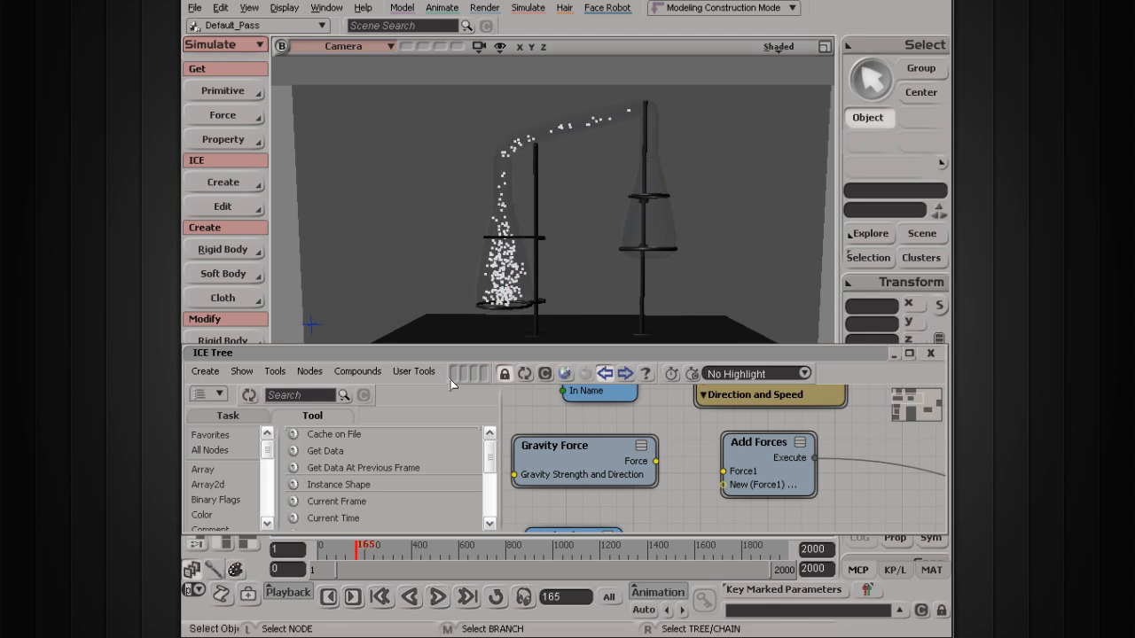
pyautogui.scroll(2, 407, 229)
pyautogui.scroll(2, 407, 229)
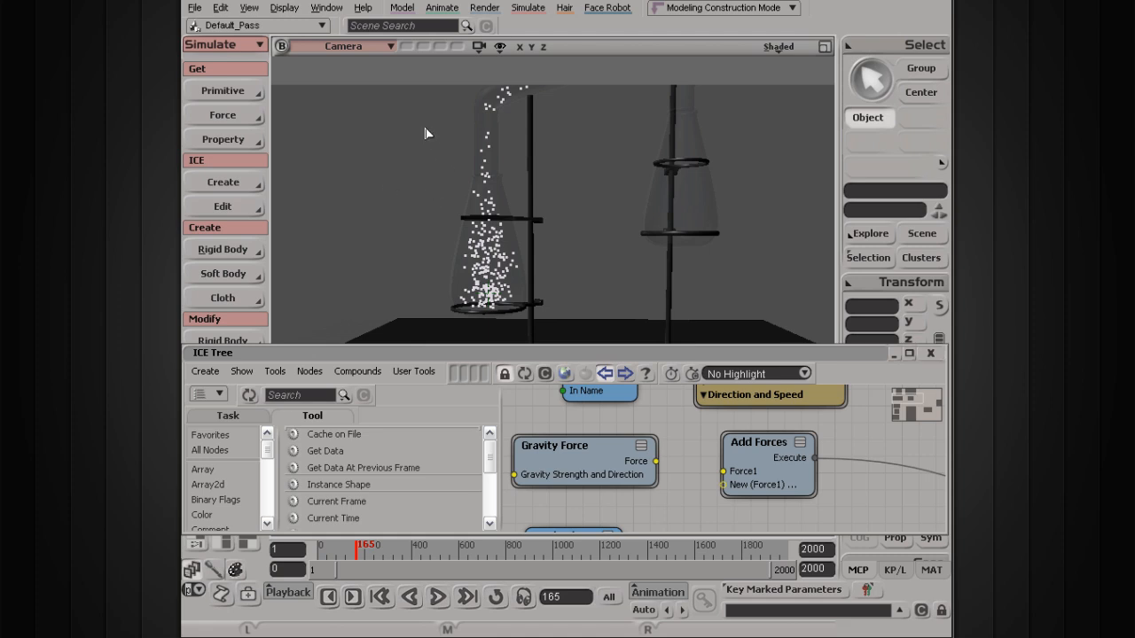
pyautogui.press('q')
pyautogui.moveTo(394, 103)
pyautogui.mouseDown()
pyautogui.moveTo(484, 193)
pyautogui.moveTo(590, 332)
pyautogui.mouseUp()
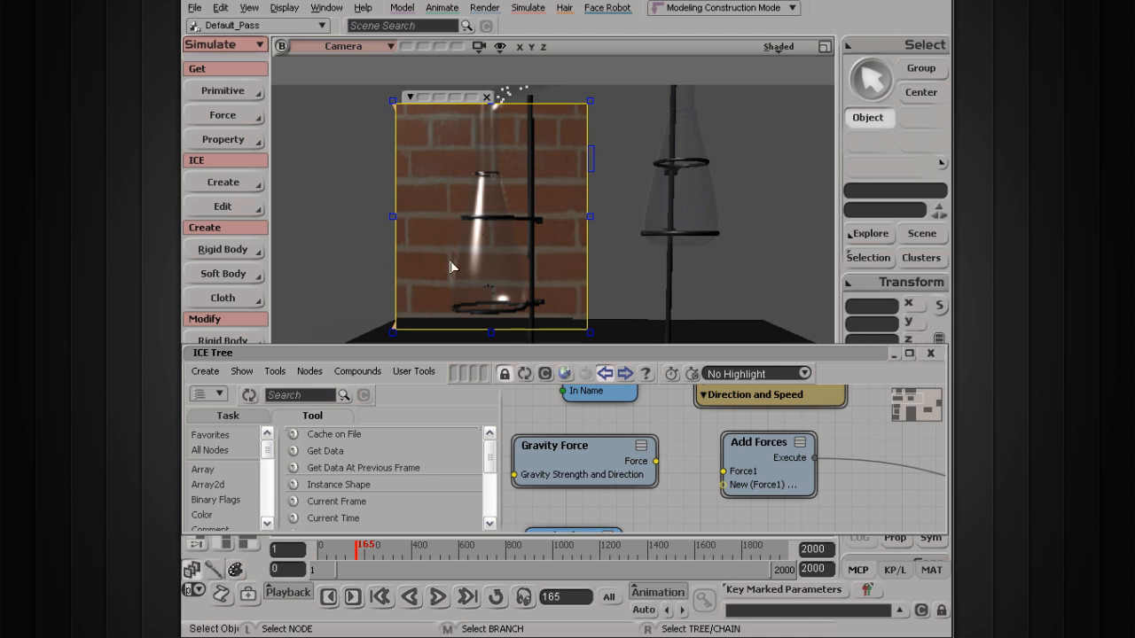
pyautogui.scroll(2, 334, 237)
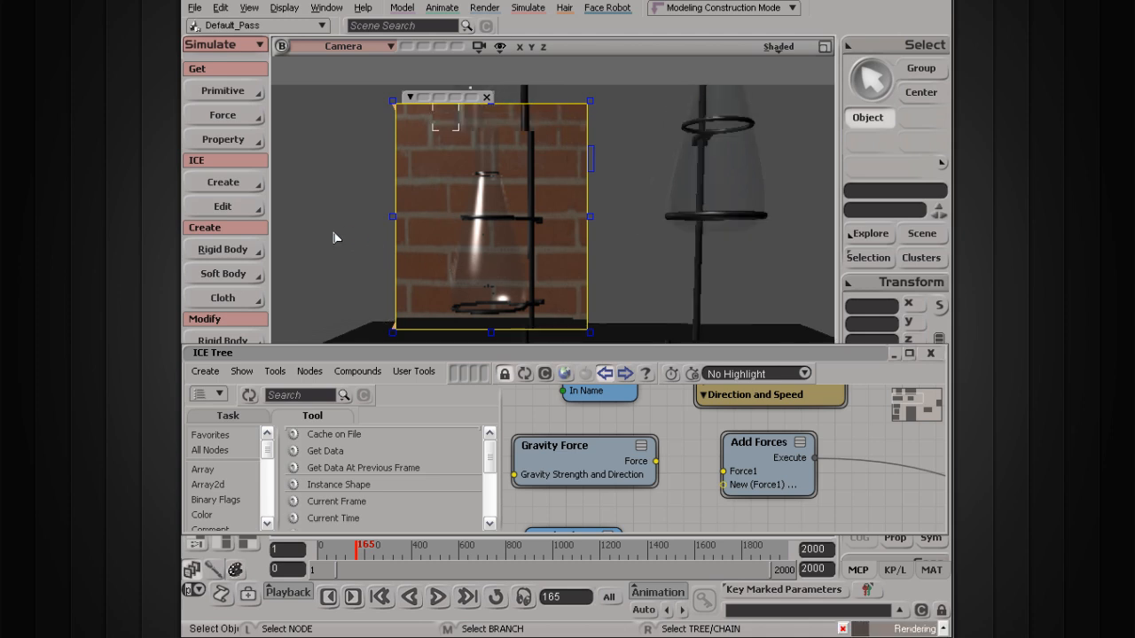
pyautogui.press('s')
pyautogui.moveTo(329, 230); pyautogui.dragTo(344, 229, button='right')
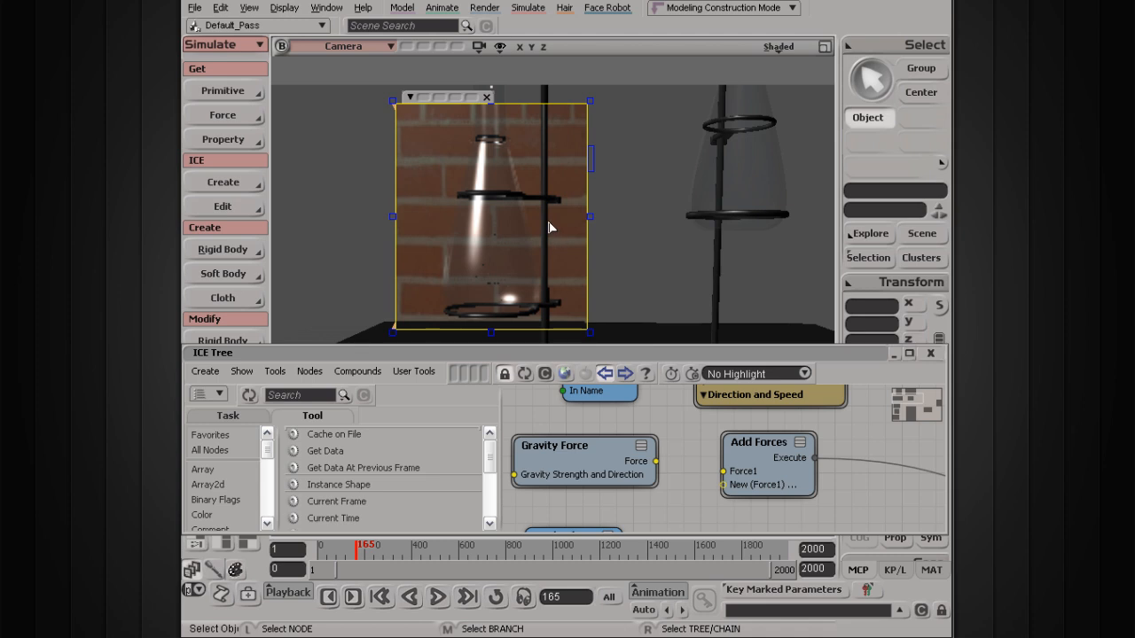
# Step: Close the render preview and set the particle shape of the Emit from Null node to Sphere
pyautogui.moveTo(871, 410); pyautogui.dragTo(825, 515, button='middle')
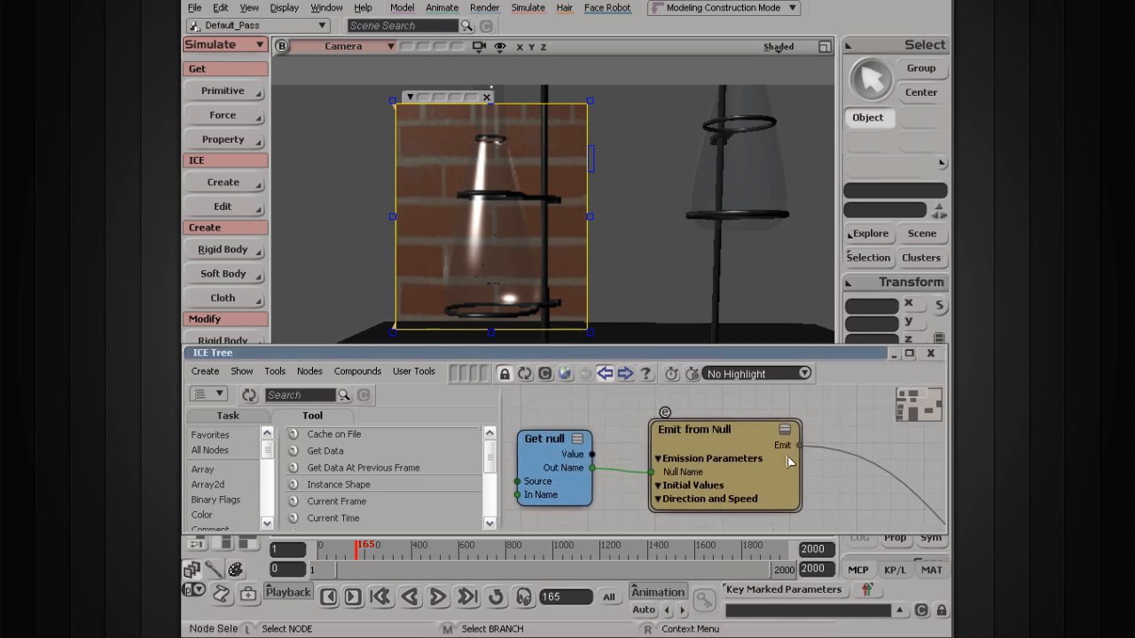
pyautogui.click(486, 100)
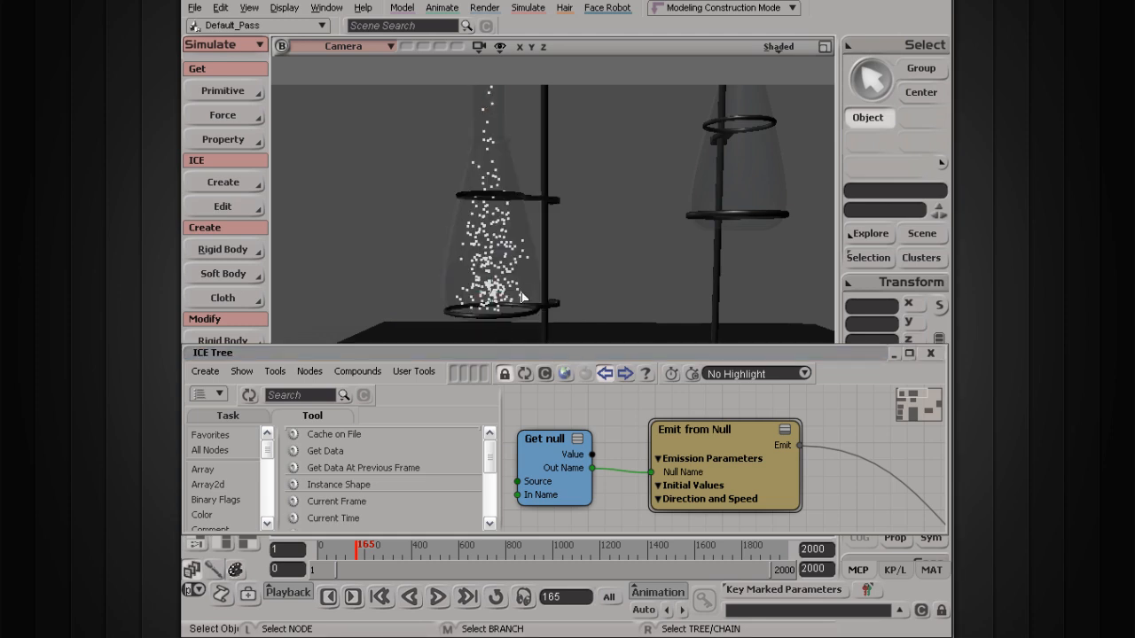
pyautogui.doubleClick(715, 433)
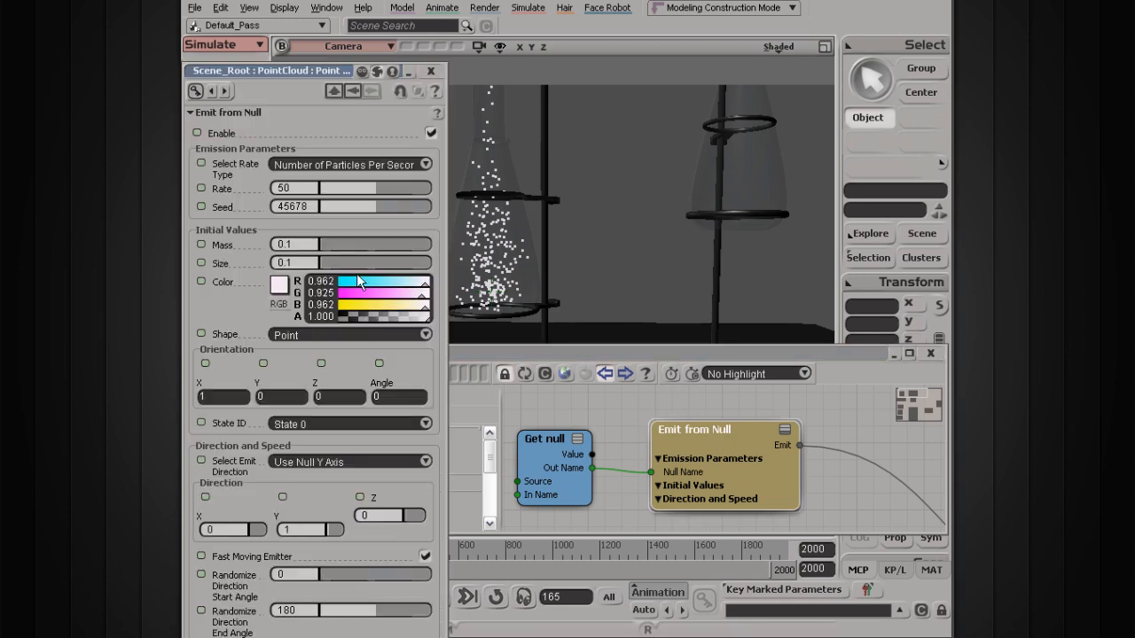
pyautogui.click(332, 335)
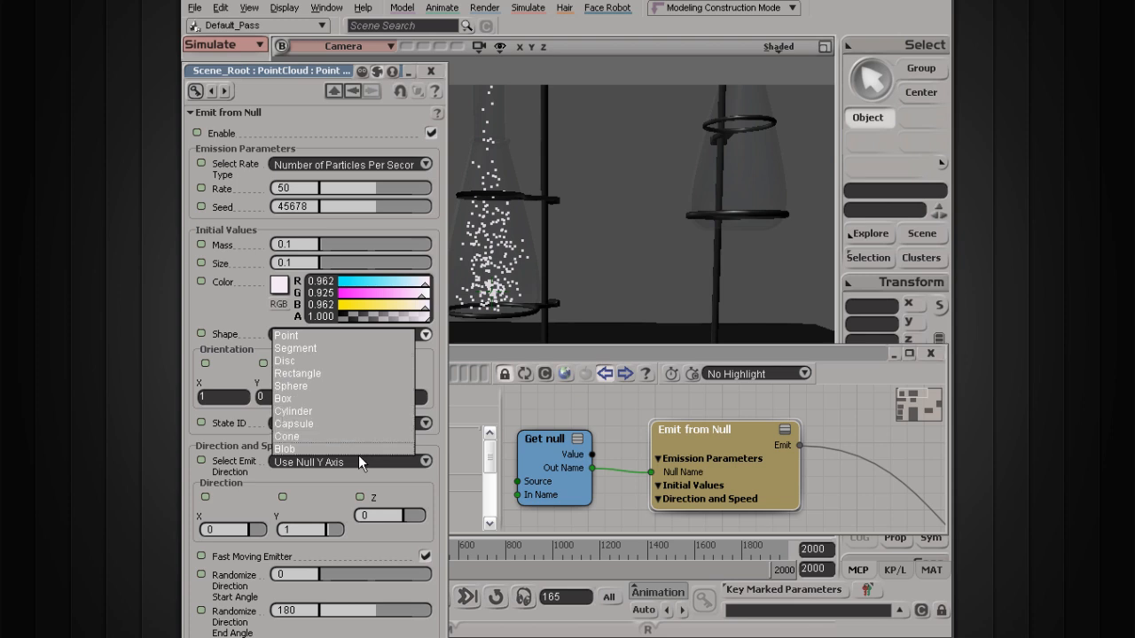
pyautogui.click(344, 386)
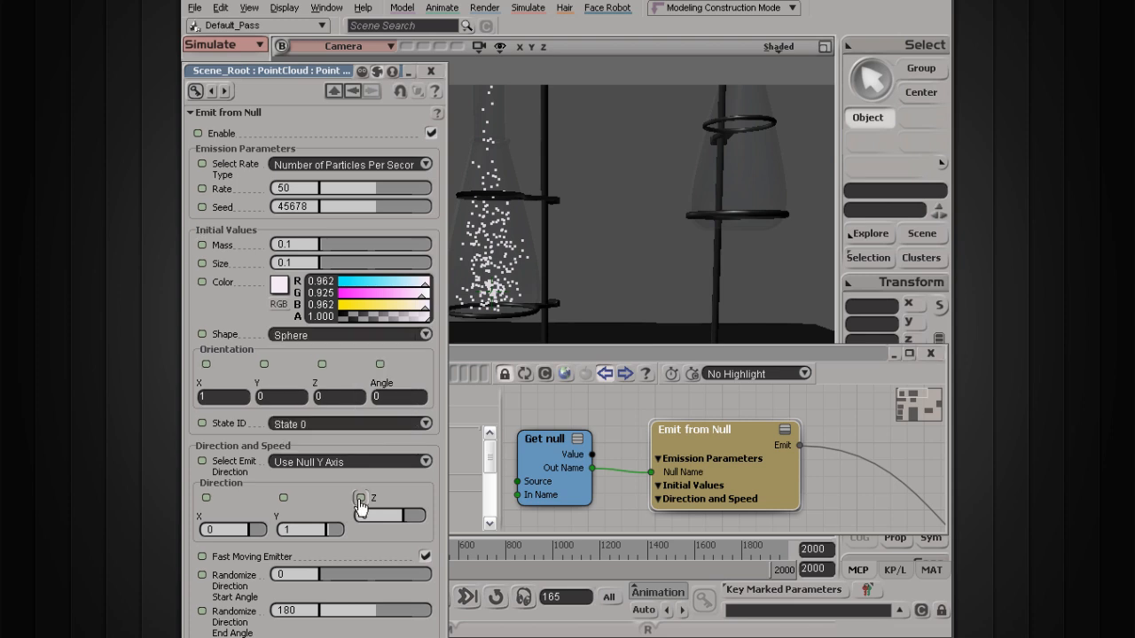
pyautogui.click(431, 70)
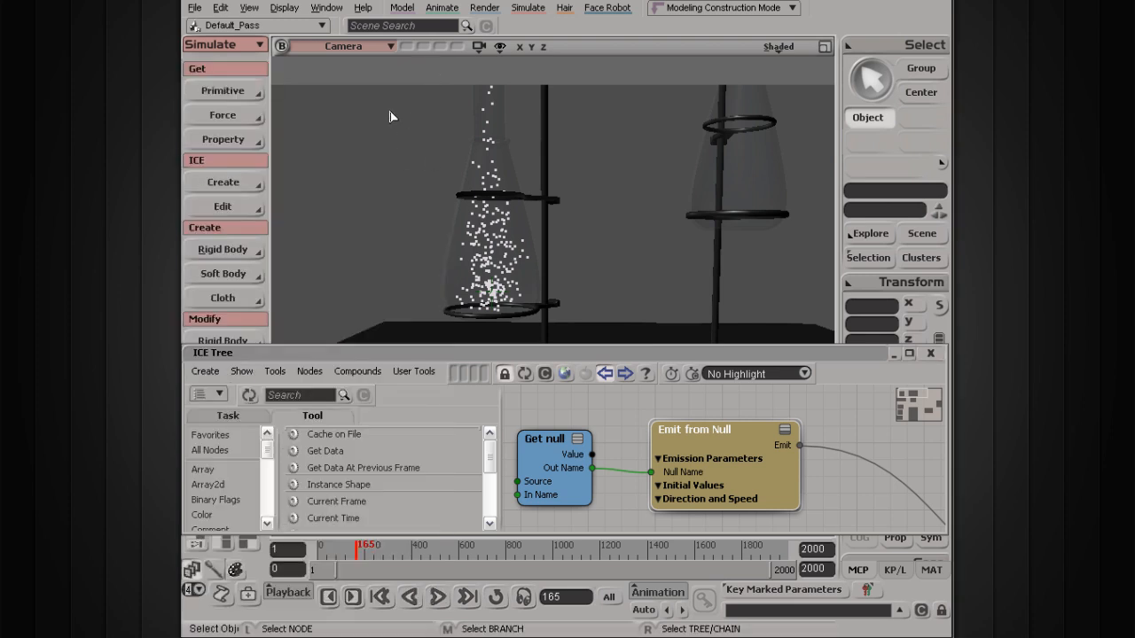
# Step: Rerun the simulation to about frame 65 and render a preview region over the left beaker to check the sphere particles
pyautogui.press('q')
pyautogui.moveTo(392, 90); pyautogui.dragTo(594, 330)
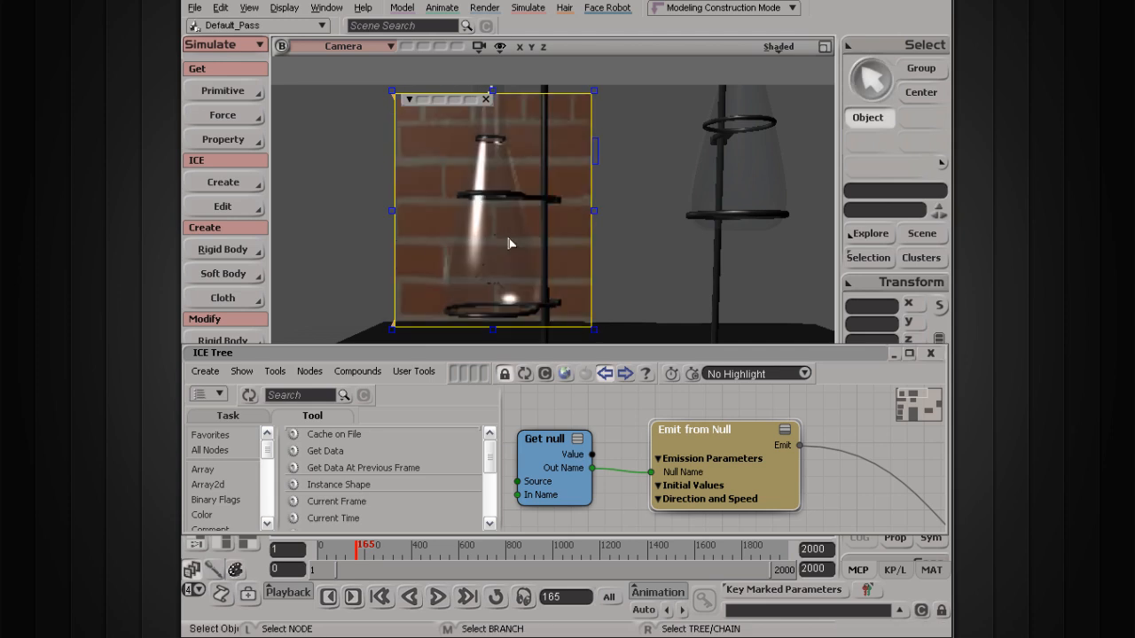
pyautogui.click(486, 100)
pyautogui.click(438, 598)
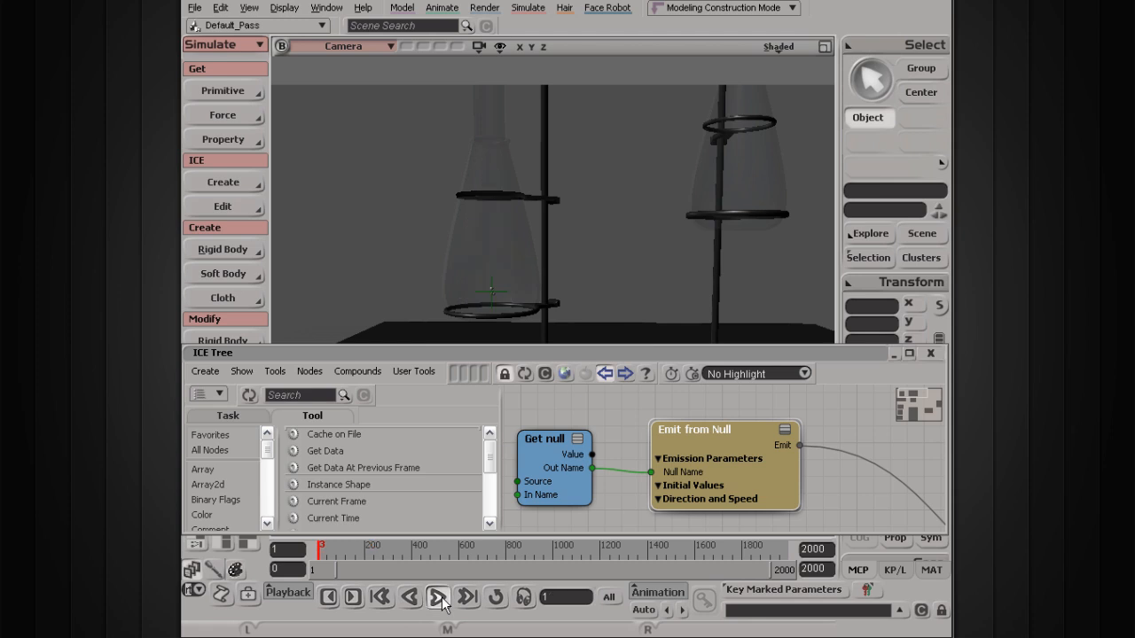
pyautogui.click(438, 597)
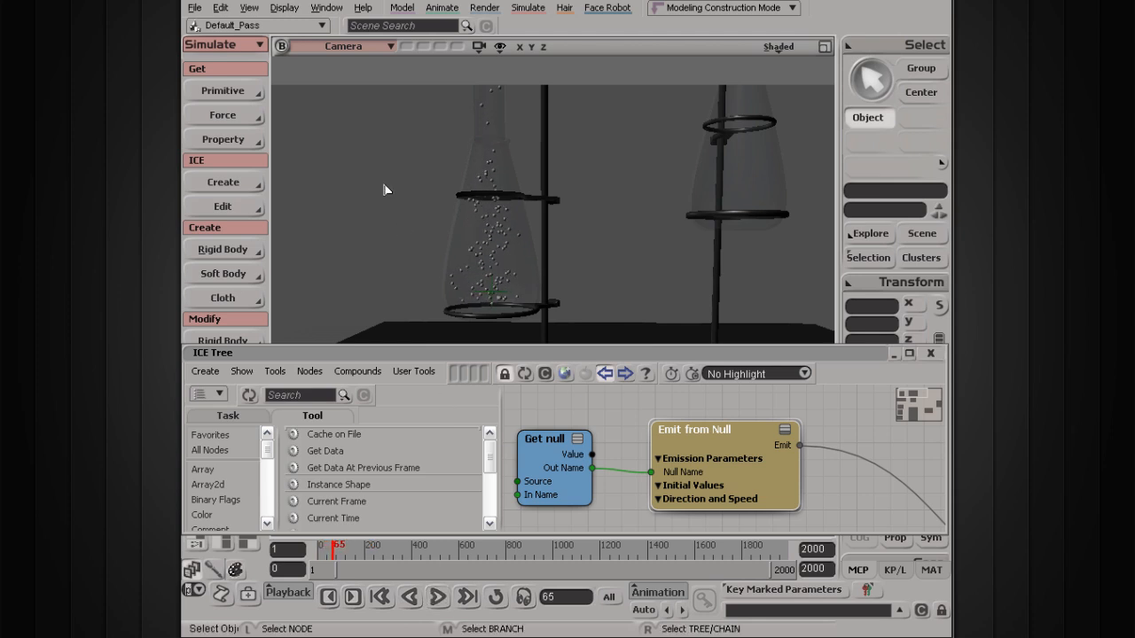
pyautogui.press('q')
pyautogui.moveTo(395, 118); pyautogui.dragTo(587, 334)
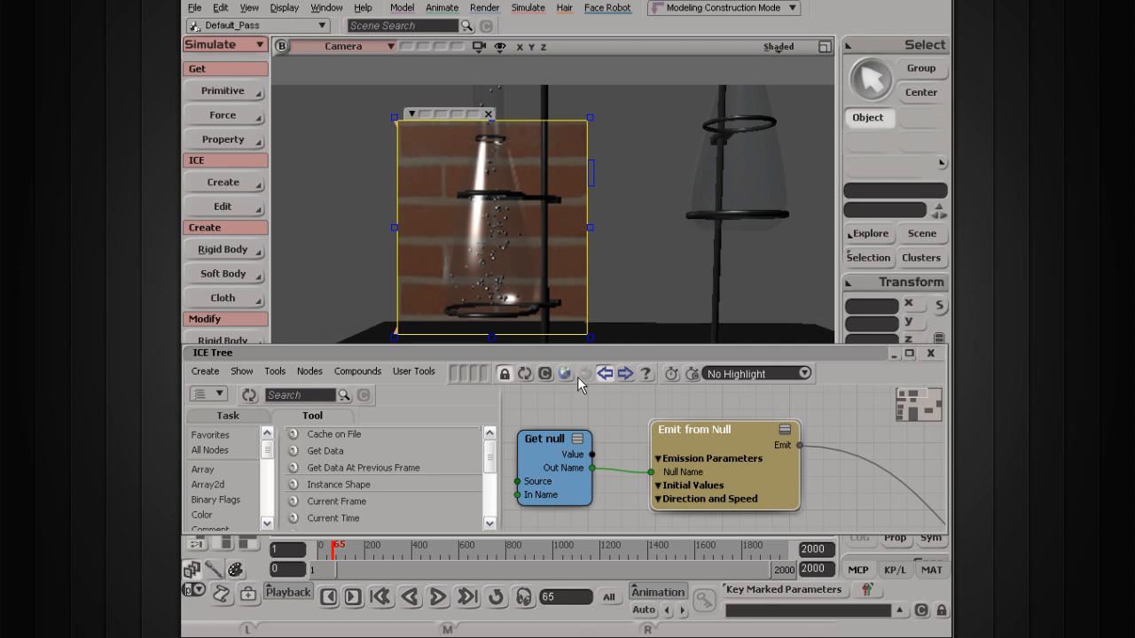
# Step: Set the particle size in the Emit from Null node to 0.6
pyautogui.doubleClick(715, 434)
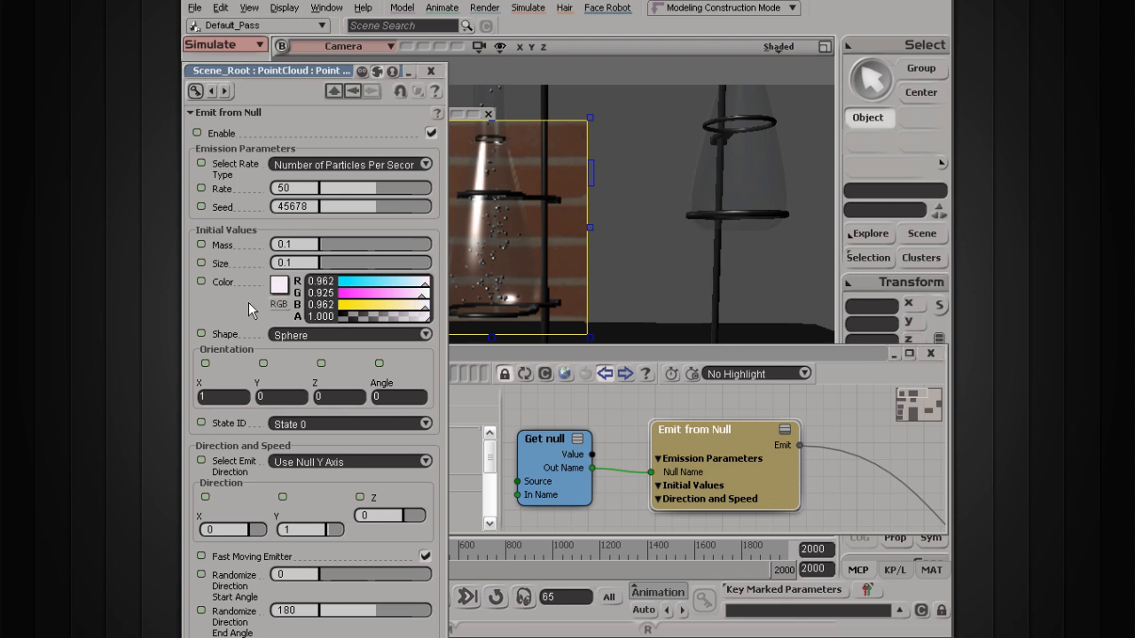
pyautogui.moveTo(317, 262); pyautogui.dragTo(327, 264)
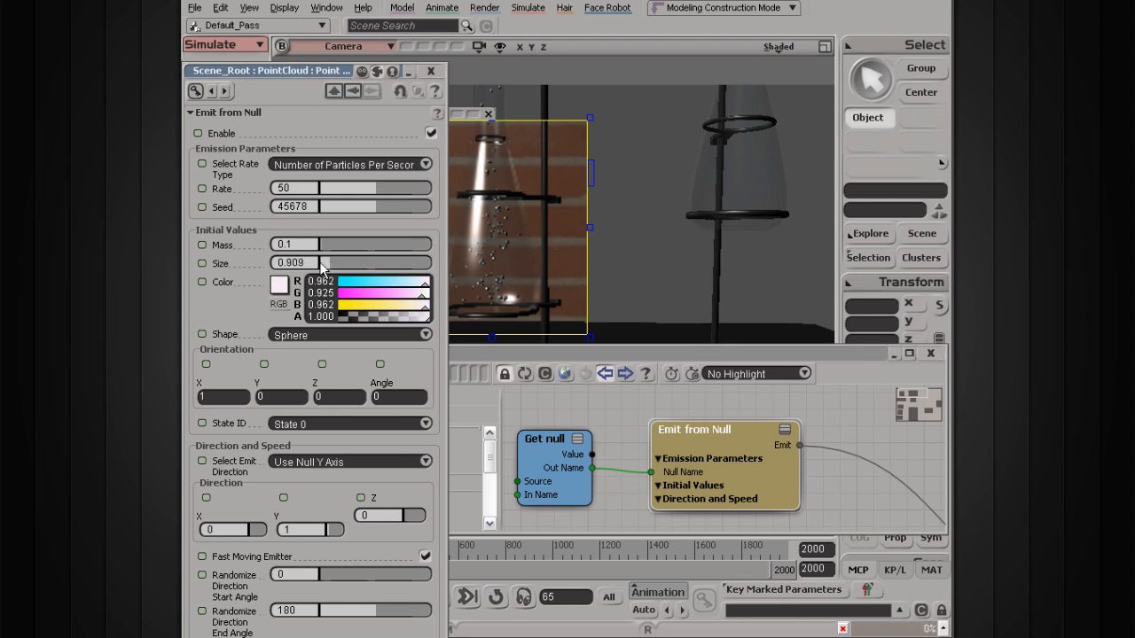
pyautogui.click(305, 263)
pyautogui.write('.6')
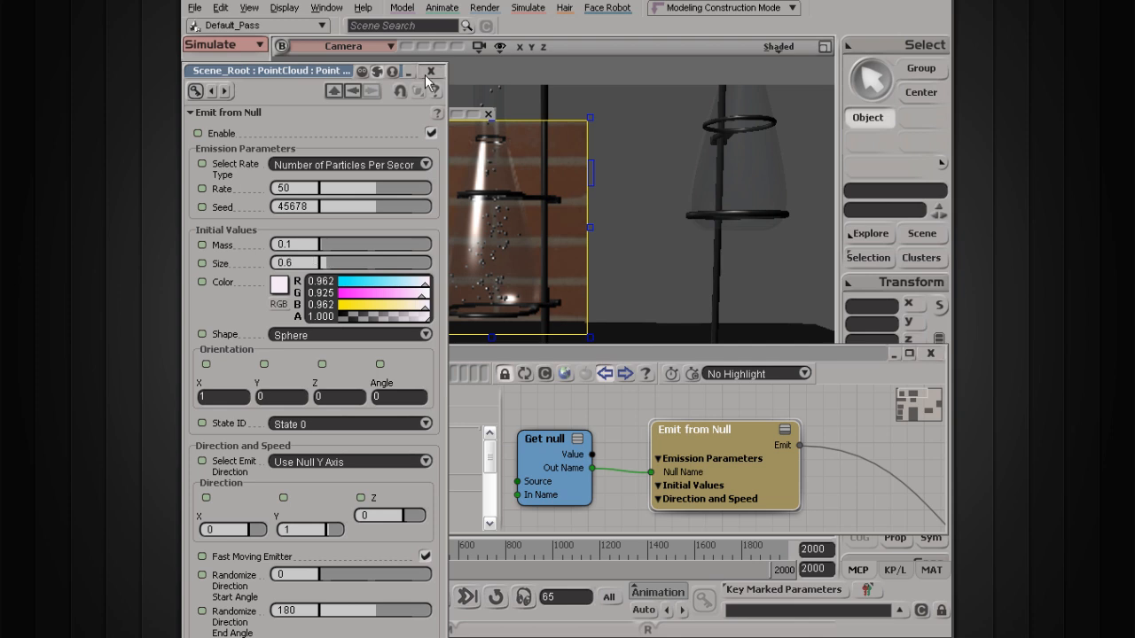
pyautogui.doubleClick(294, 70)
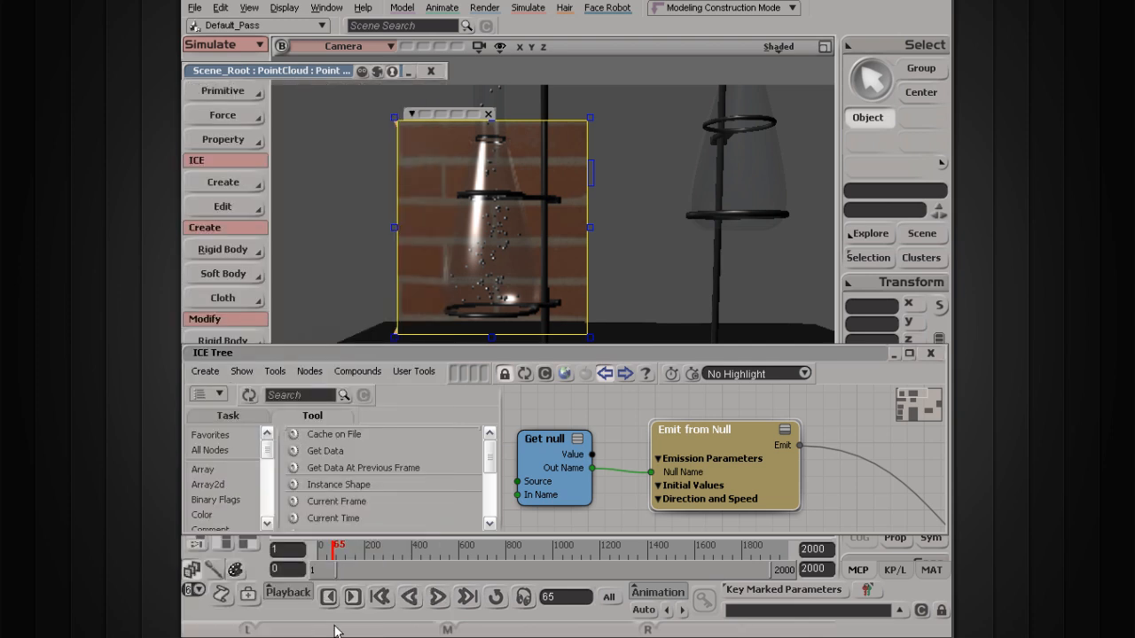
# Step: Replay the simulation to about frame 62 and render a preview region of the enlarged particles in the left beaker
pyautogui.click(488, 113)
pyautogui.click(439, 599)
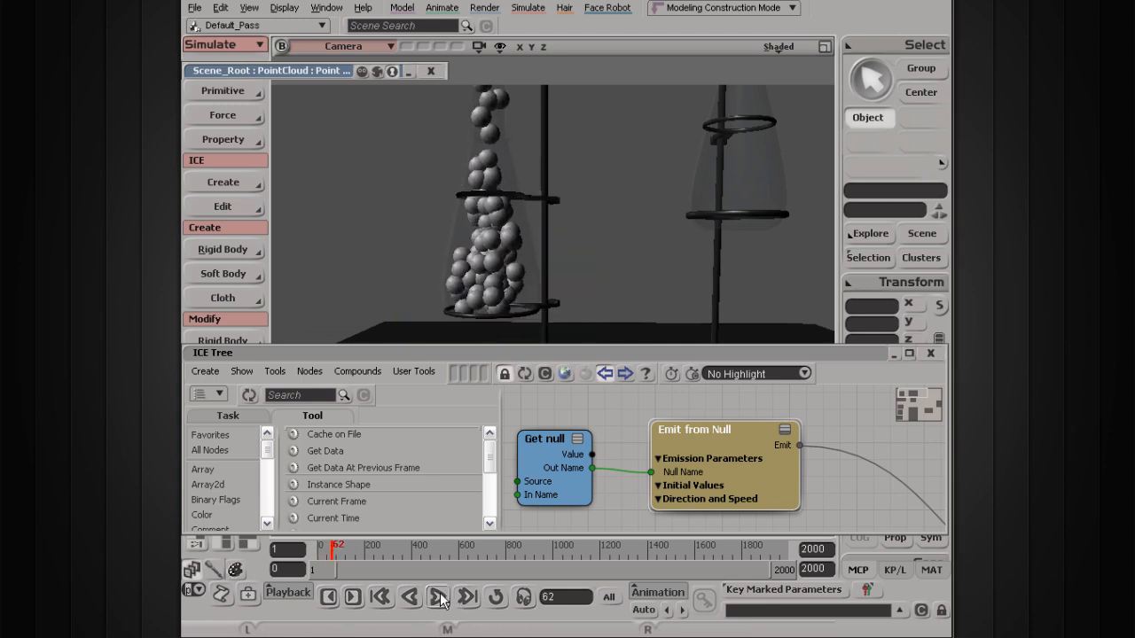
pyautogui.press('q')
pyautogui.moveTo(383, 98)
pyautogui.mouseDown()
pyautogui.moveTo(506, 316)
pyautogui.moveTo(619, 328)
pyautogui.mouseUp()
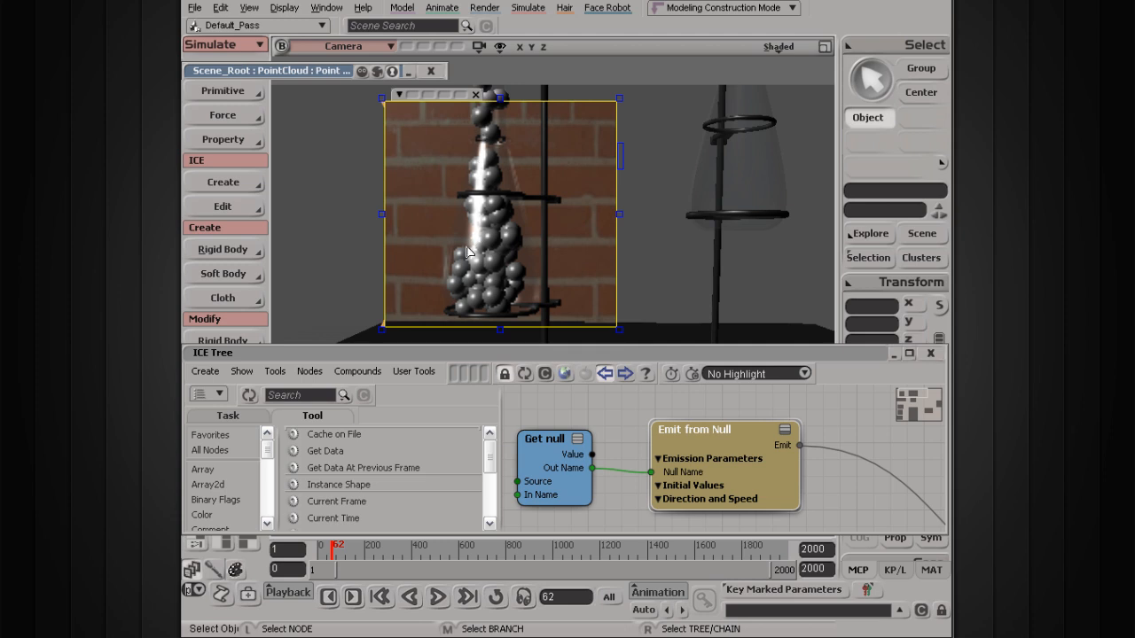
# Step: Turn off the specular contribution of the scene light named light
pyautogui.click(921, 234)
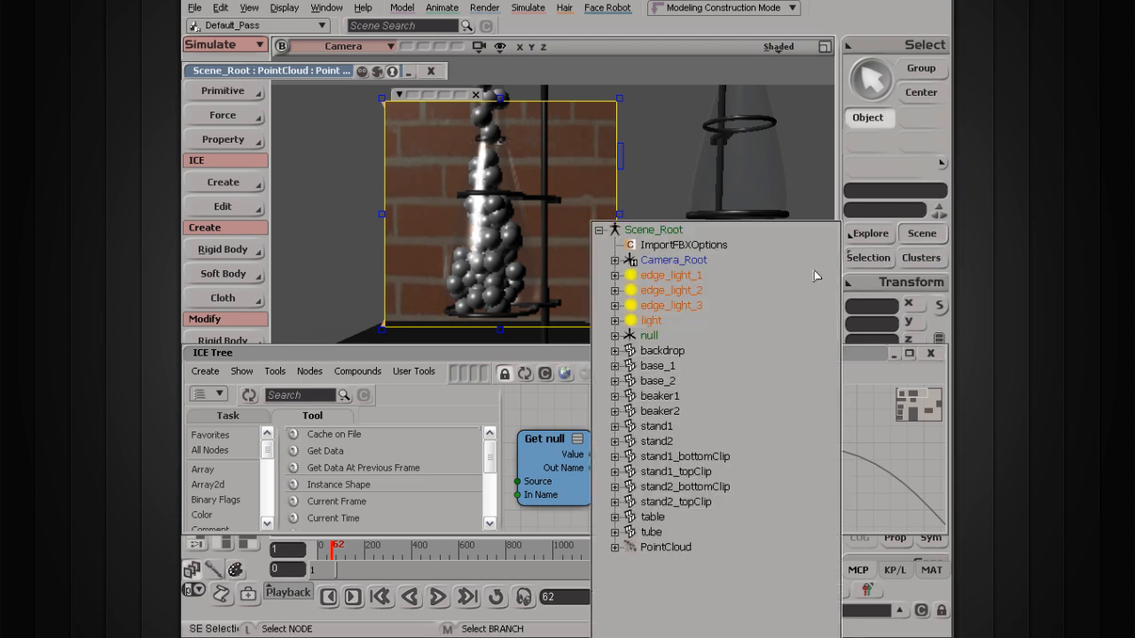
pyautogui.click(650, 320)
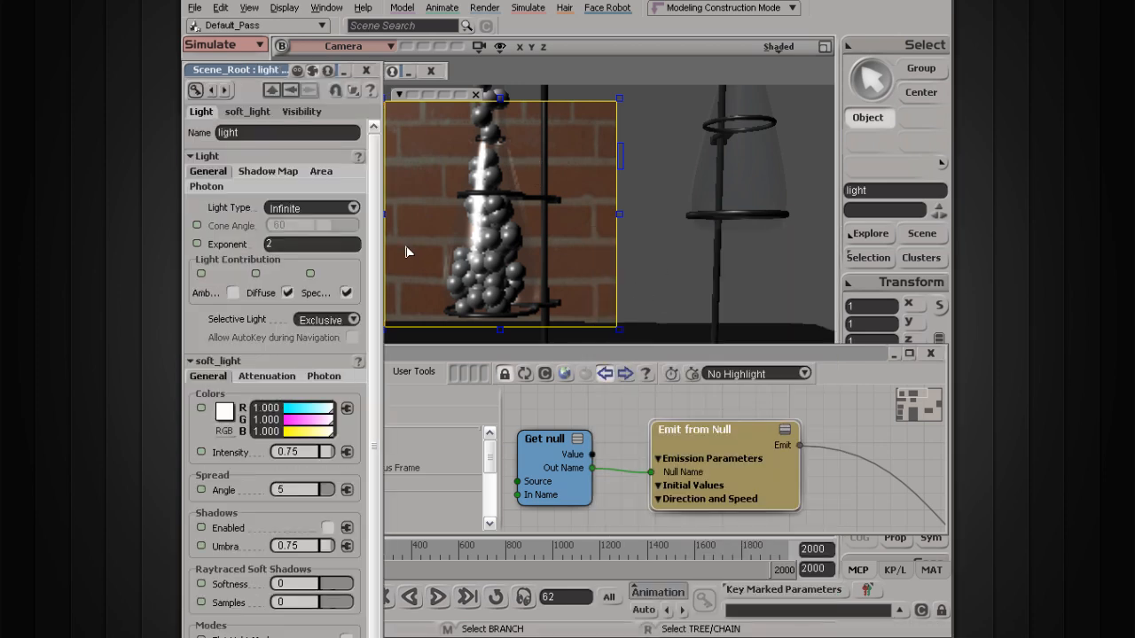
pyautogui.click(347, 293)
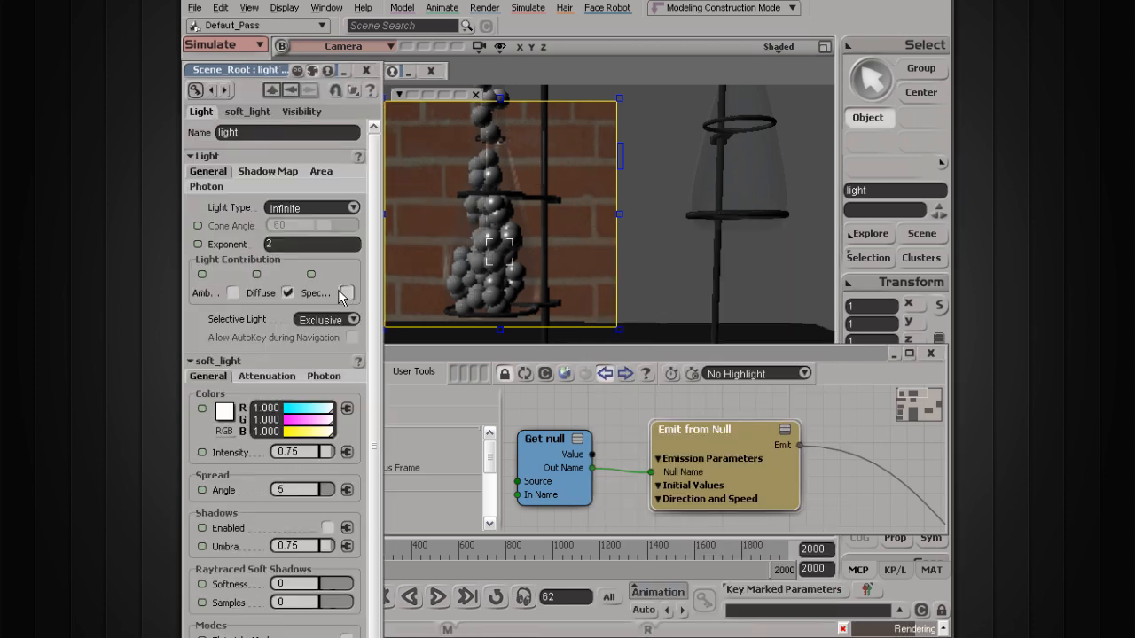
pyautogui.click(366, 70)
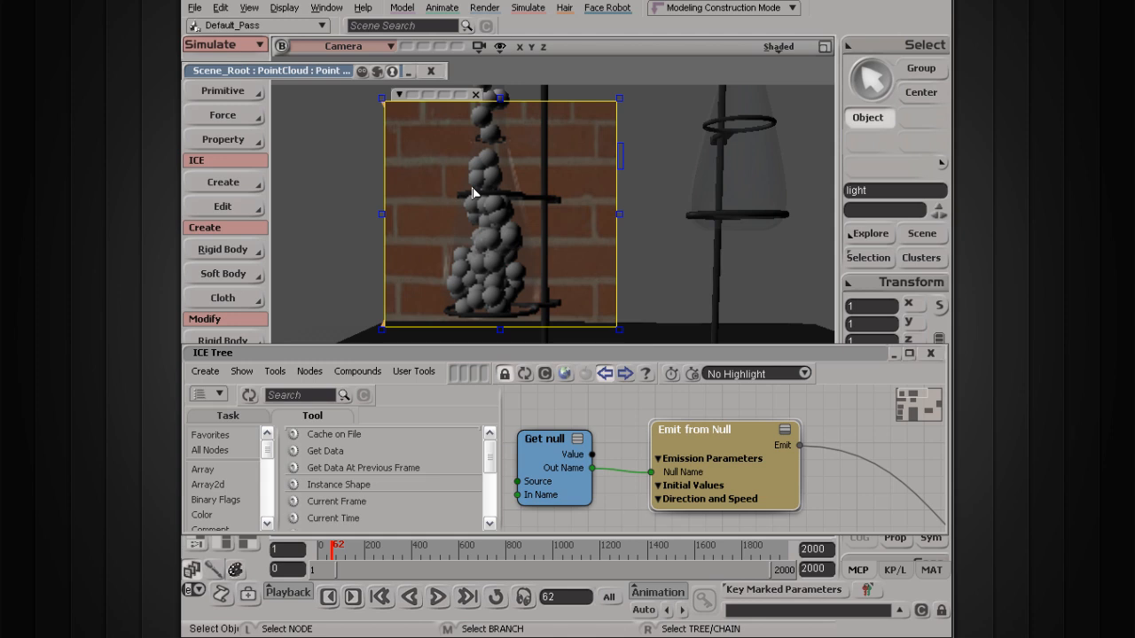
# Step: Increase the Offset Distance of the Bounce off Surface node to 0.625
pyautogui.press('s')
pyautogui.moveTo(585, 453); pyautogui.dragTo(598, 177)
pyautogui.doubleClick(757, 434)
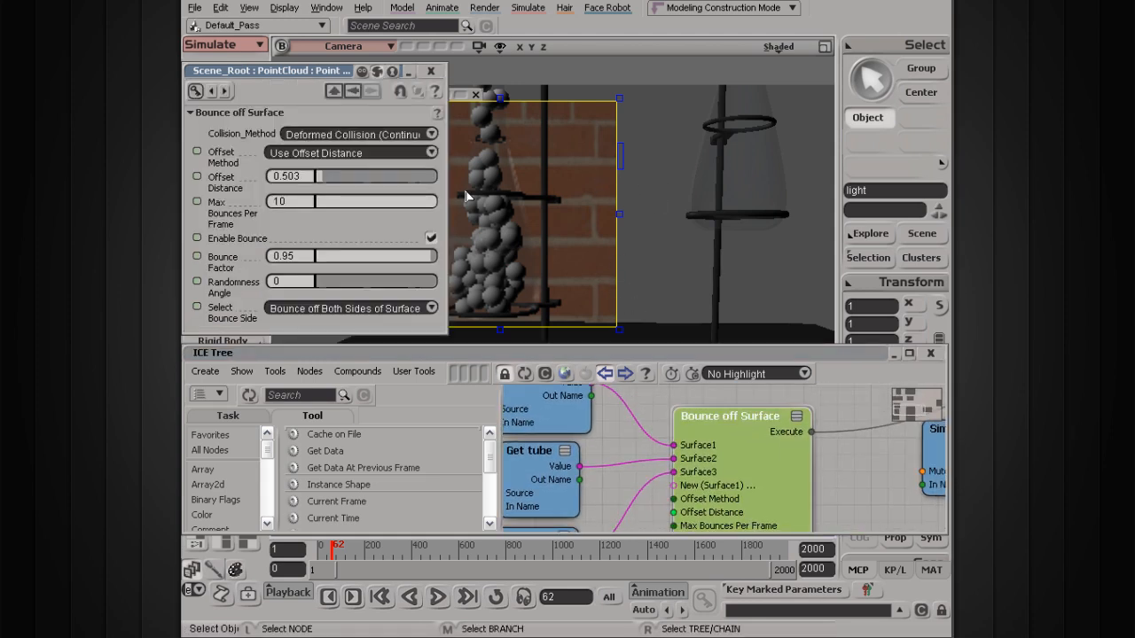
pyautogui.moveTo(320, 179); pyautogui.dragTo(324, 179)
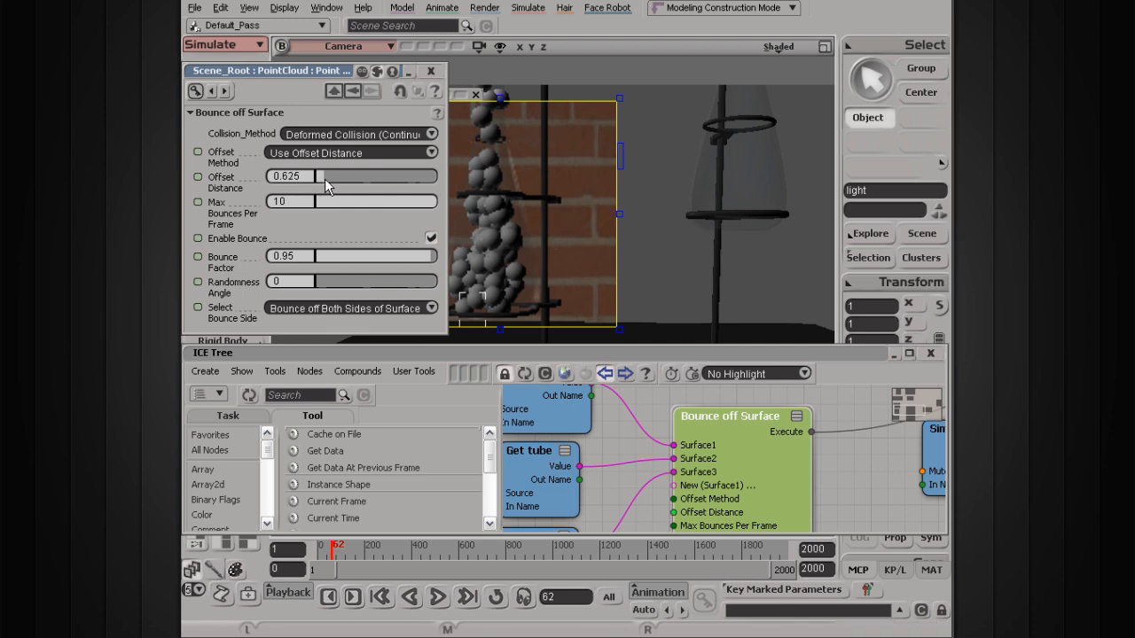
pyautogui.click(409, 71)
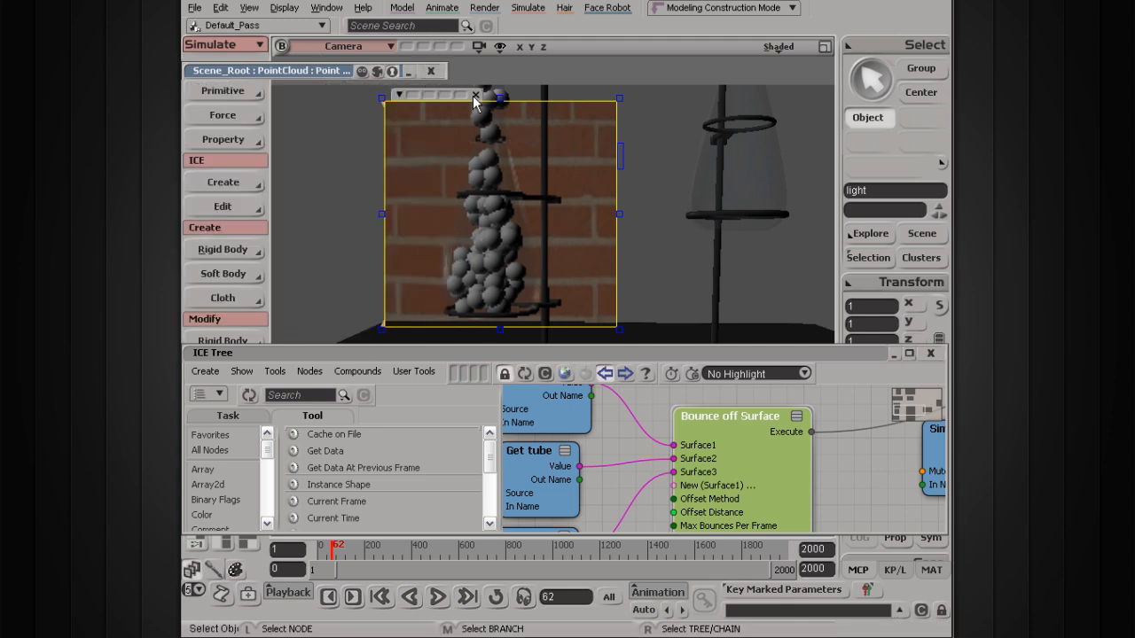
# Step: Close the render preview and examine how the spheres fit inside the neck and body of the left beaker
pyautogui.click(476, 95)
pyautogui.scroll(3, 500, 130)
pyautogui.press('s')
pyautogui.moveTo(501, 133); pyautogui.dragTo(532, 272)
pyautogui.scroll(2, 506, 222)
pyautogui.press('s')
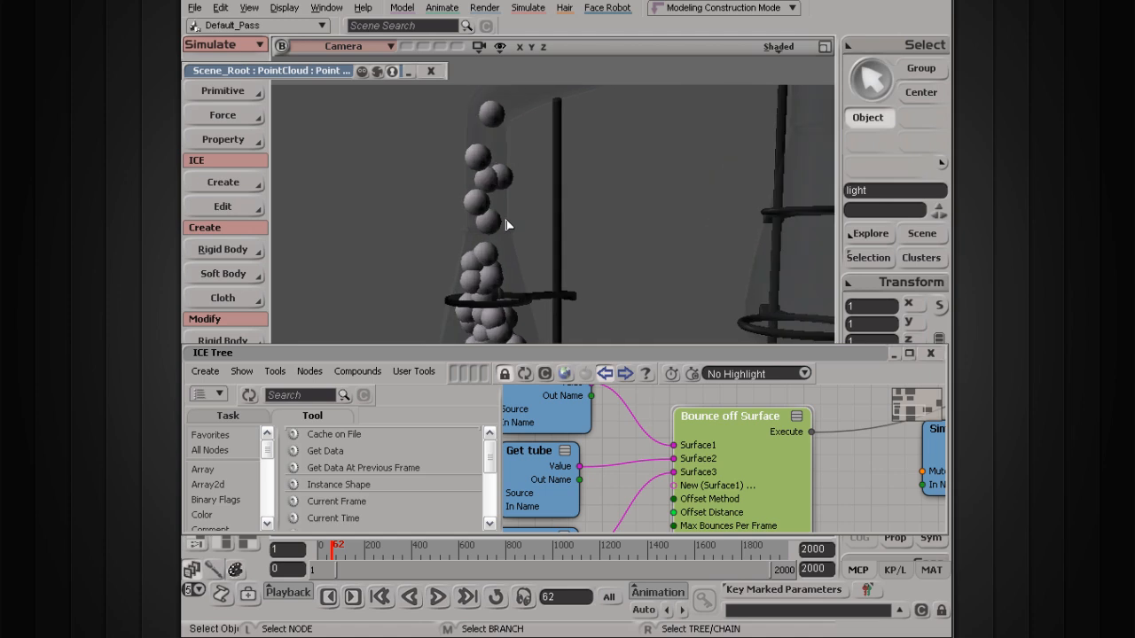
pyautogui.scroll(-3, 461, 235)
pyautogui.press('s')
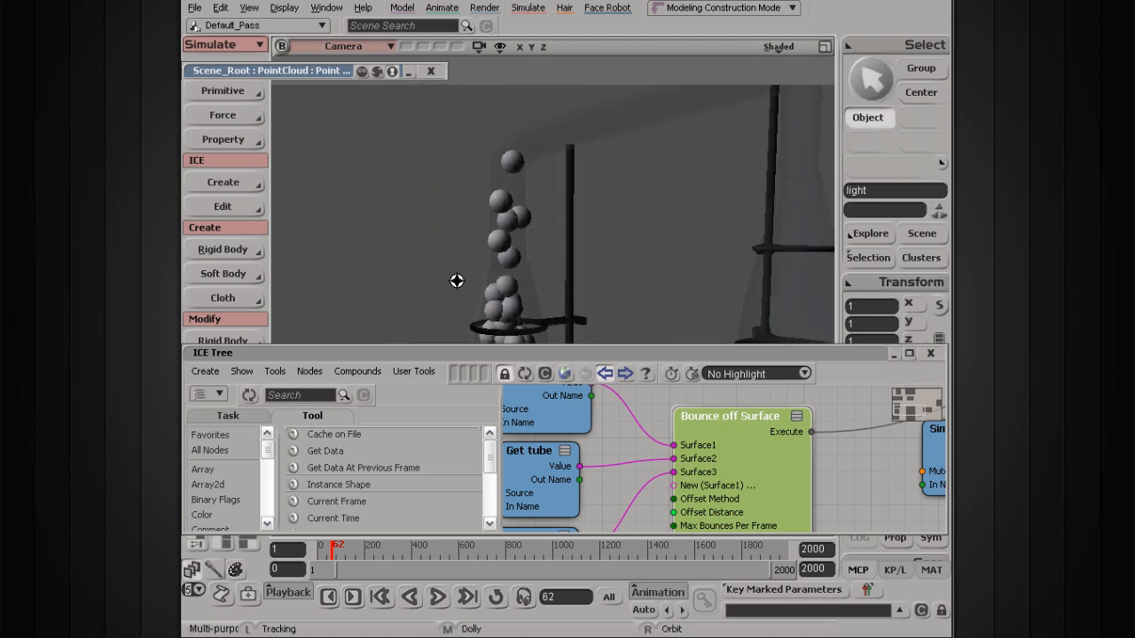
pyautogui.moveTo(455, 279); pyautogui.dragTo(470, 147)
pyautogui.scroll(-1, 468, 240)
pyautogui.press('s')
pyautogui.moveTo(466, 245); pyautogui.dragTo(466, 230)
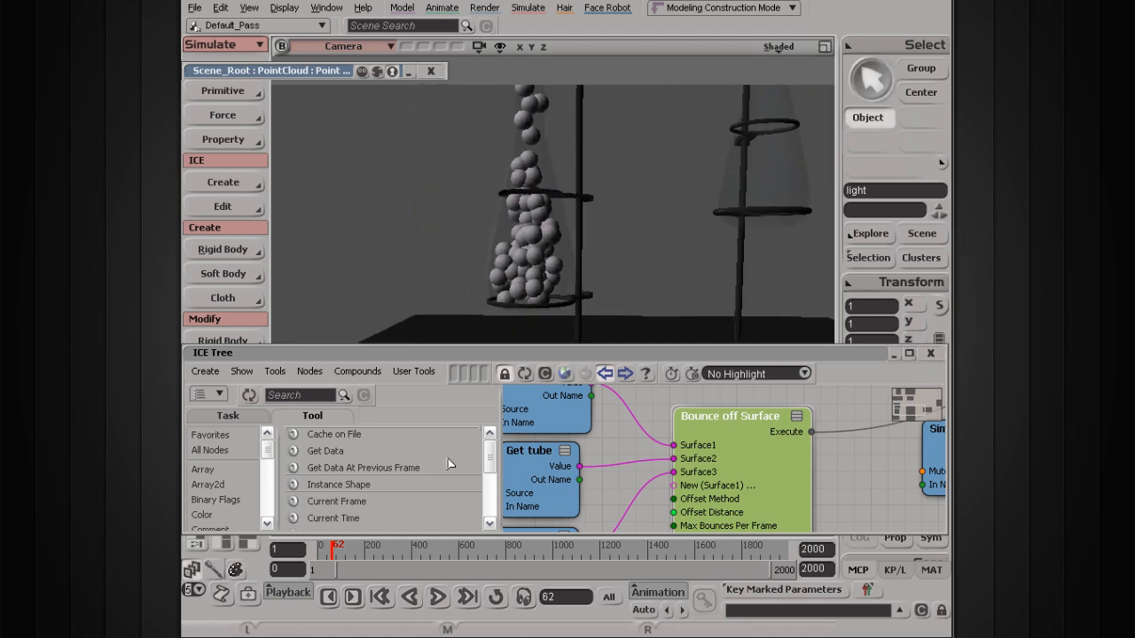
# Step: Play the simulation to about frame 69 and render a preview region to check the spheres' distance from the glass
pyautogui.click(438, 597)
pyautogui.click(439, 597)
pyautogui.press('q')
pyautogui.moveTo(451, 111); pyautogui.dragTo(622, 328)
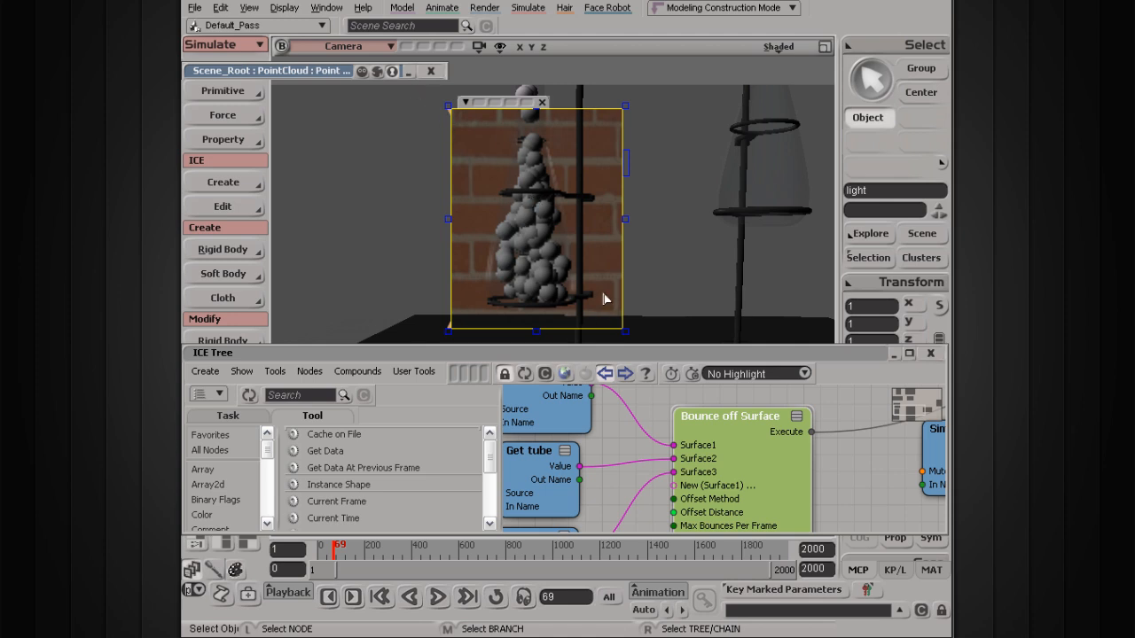
# Step: Assign an ICE Particle Volume material to the PointCloud object after closing the open point cloud properties
pyautogui.click(431, 71)
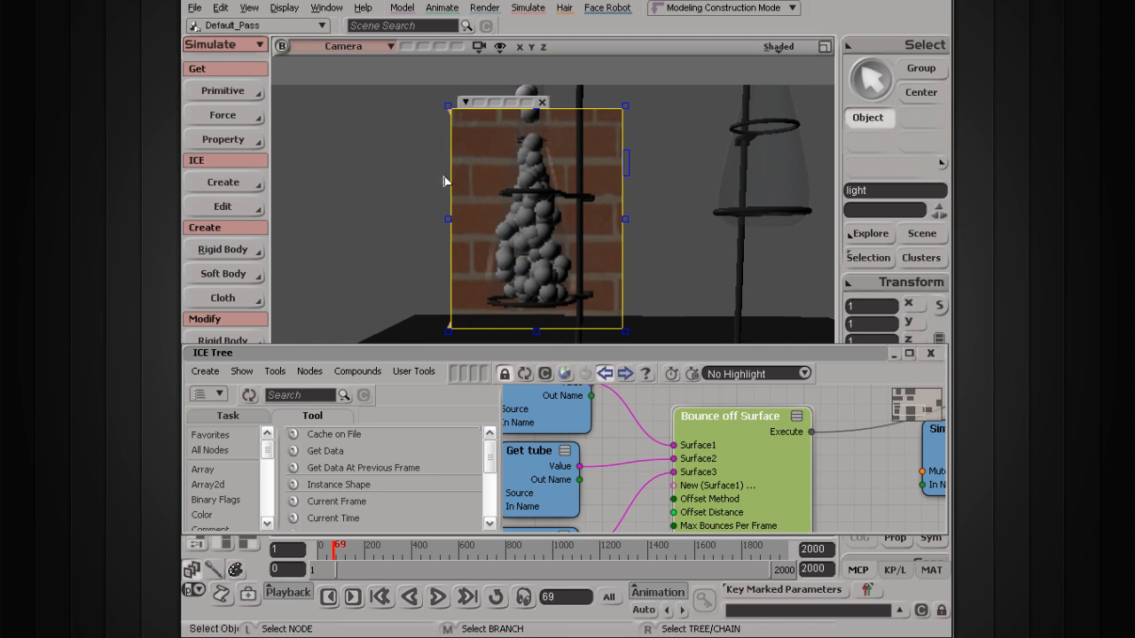
pyautogui.click(922, 234)
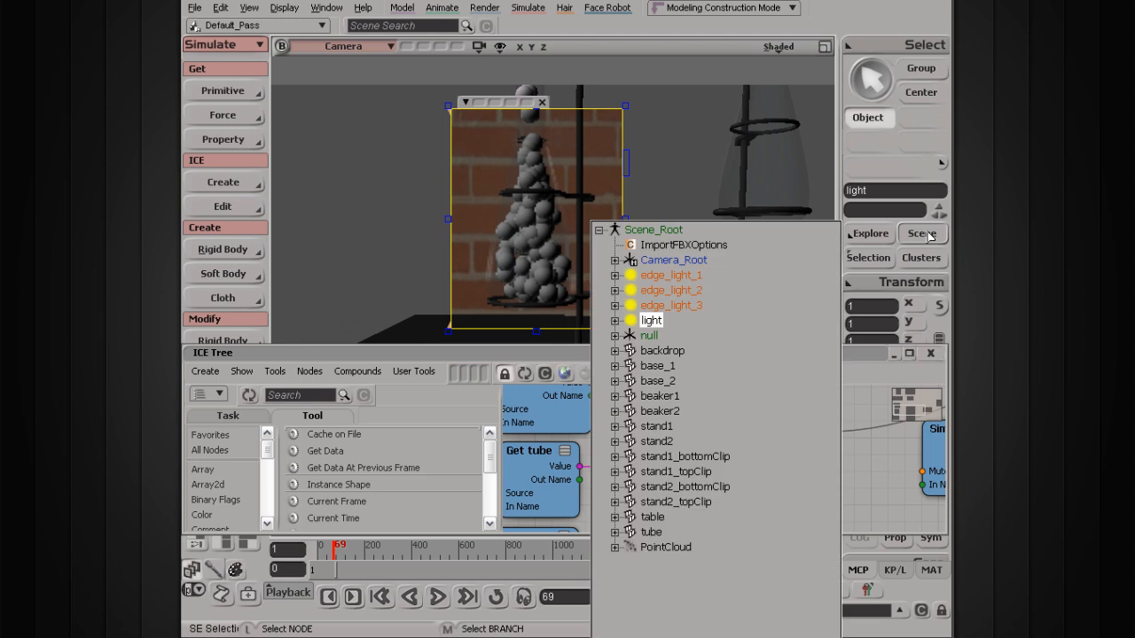
pyautogui.click(663, 548)
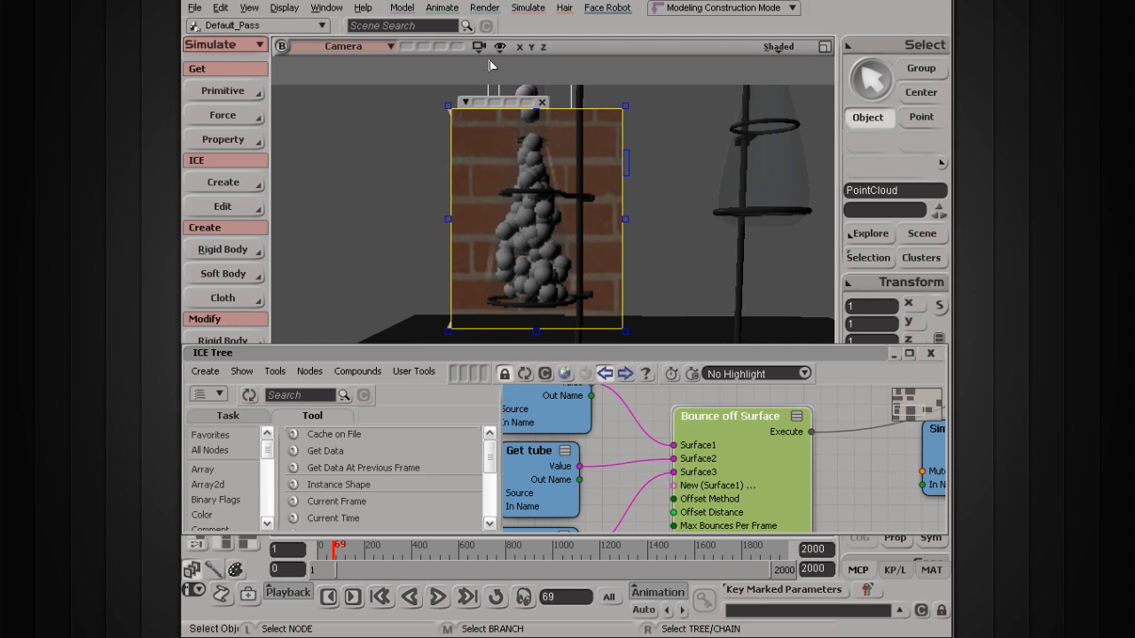
pyautogui.click(484, 8)
pyautogui.moveTo(502, 65)
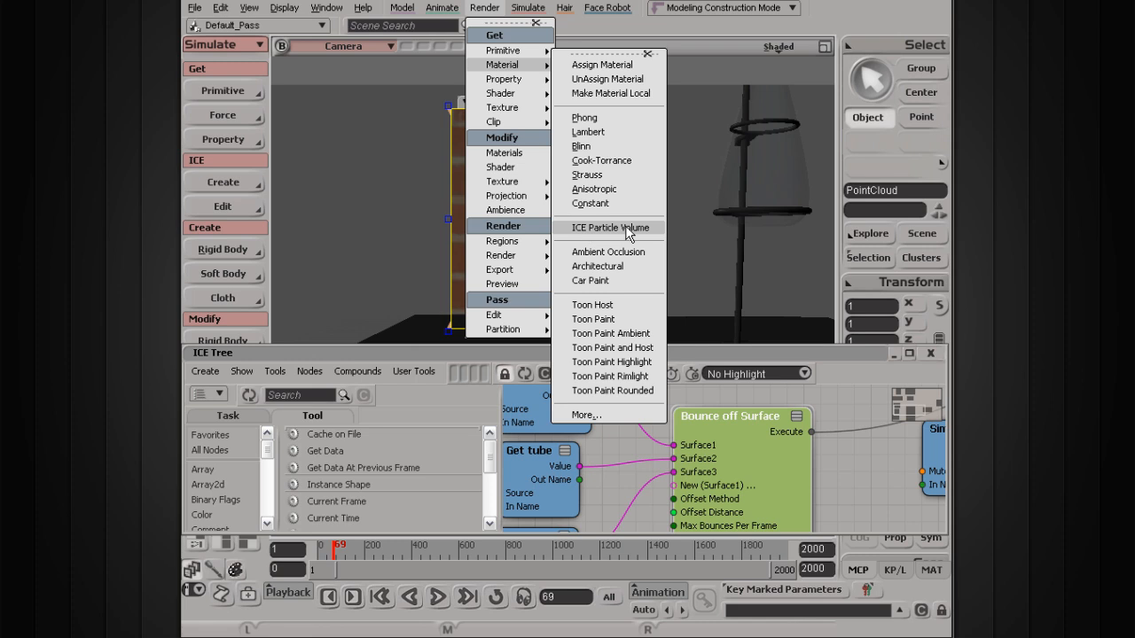
pyautogui.click(576, 131)
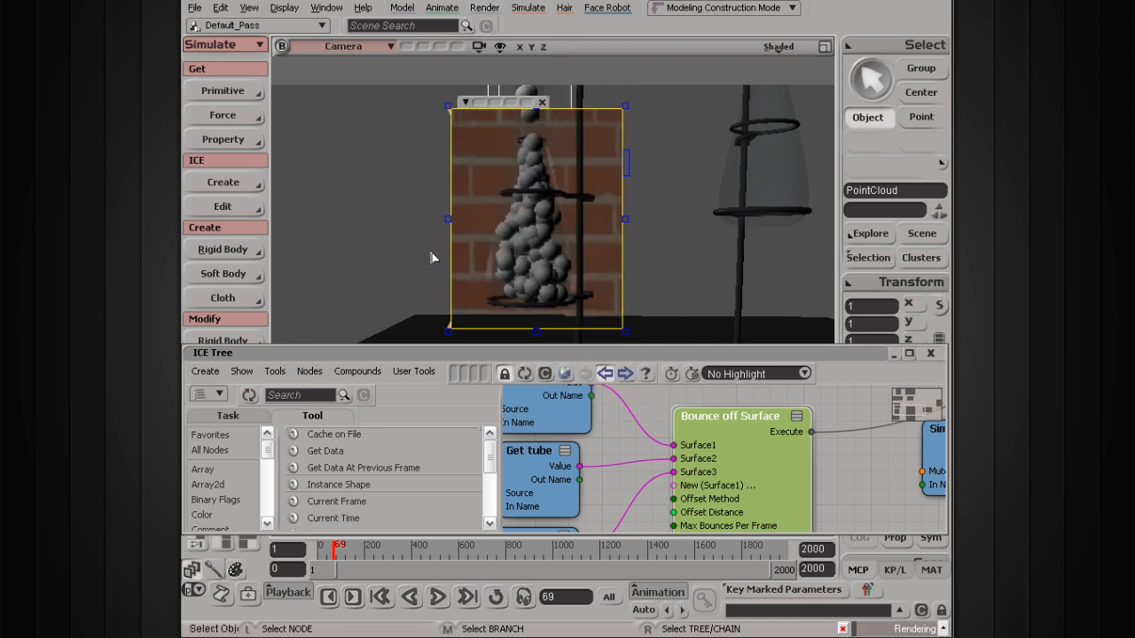
pyautogui.moveTo(752, 59); pyautogui.dragTo(721, 54)
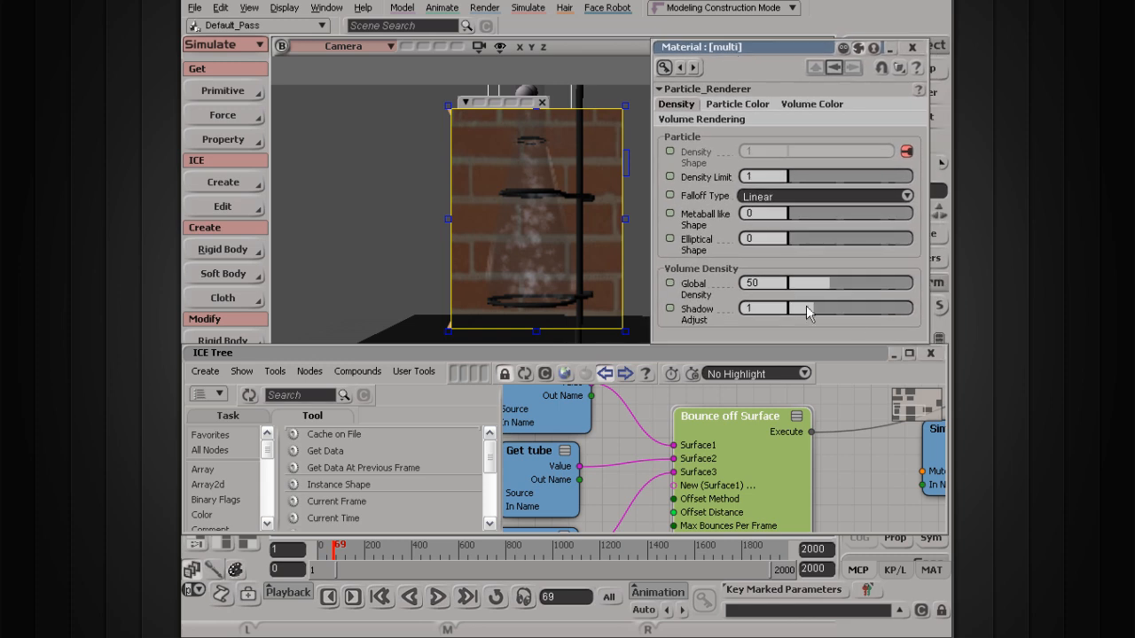
# Step: Close the ICE Tree and open the Render Tree of the point cloud's volume material
pyautogui.click(930, 353)
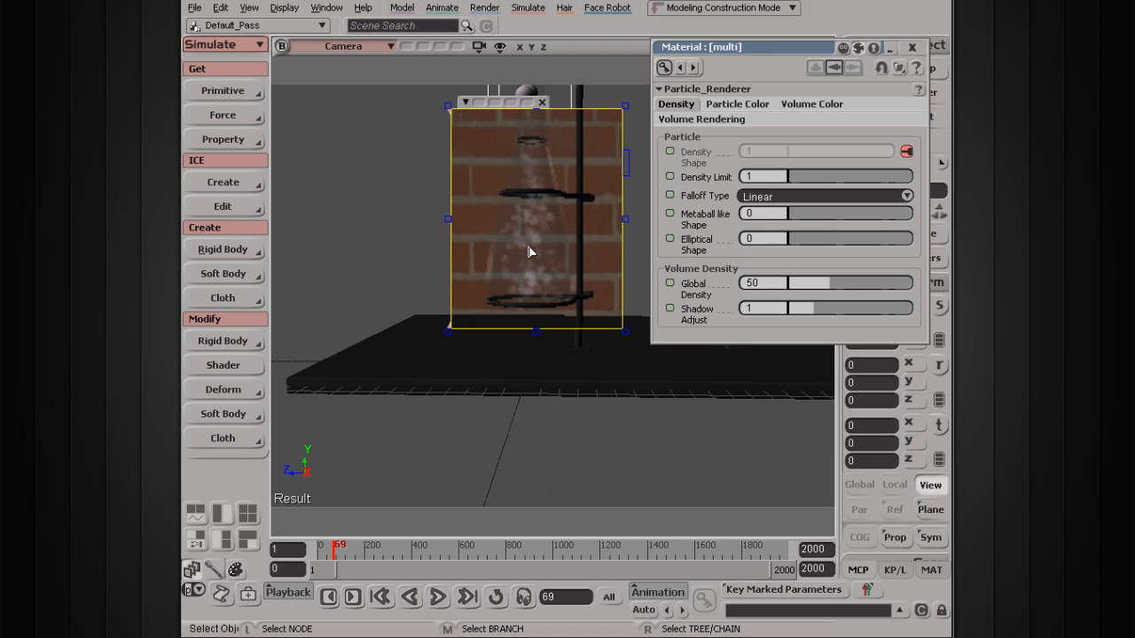
pyautogui.press('7')
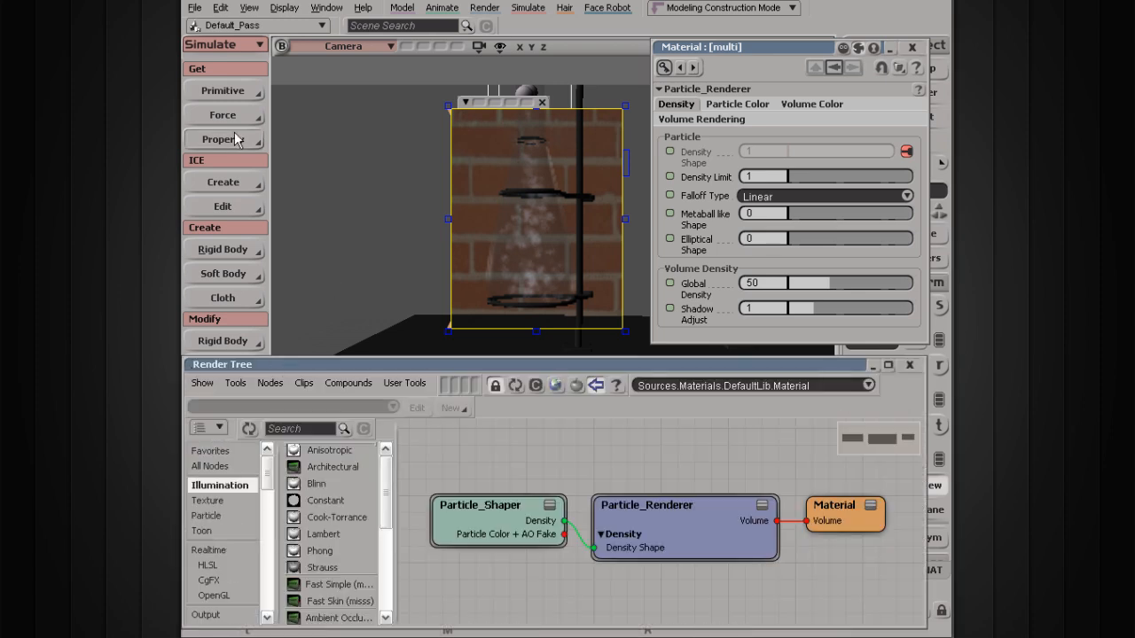
pyautogui.click(251, 8)
pyautogui.moveTo(266, 70)
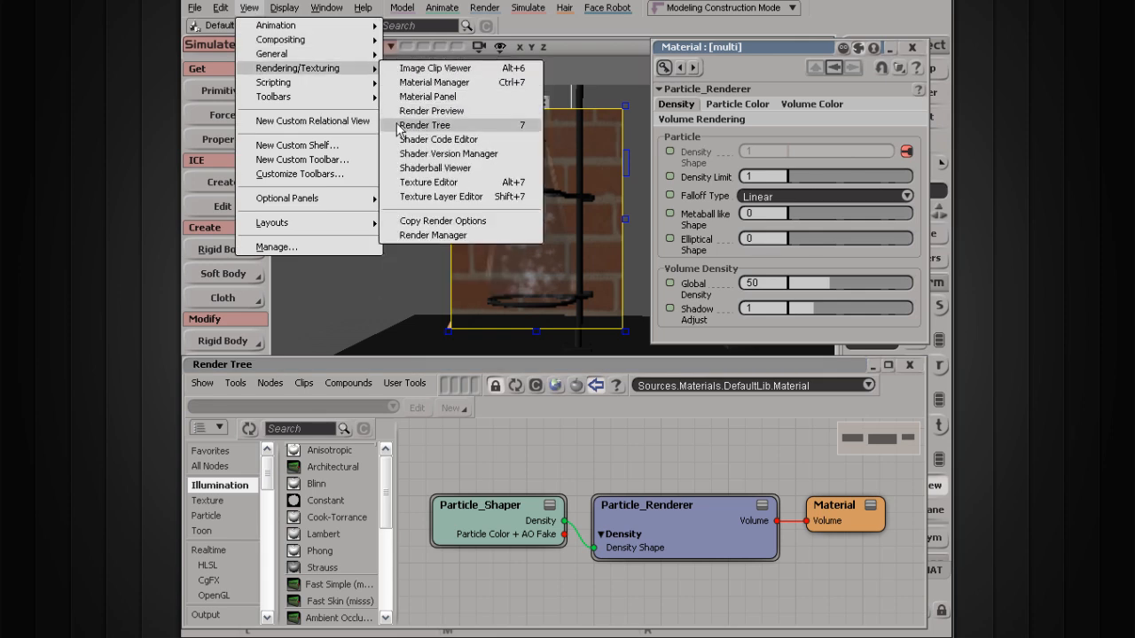
pyautogui.click(595, 383)
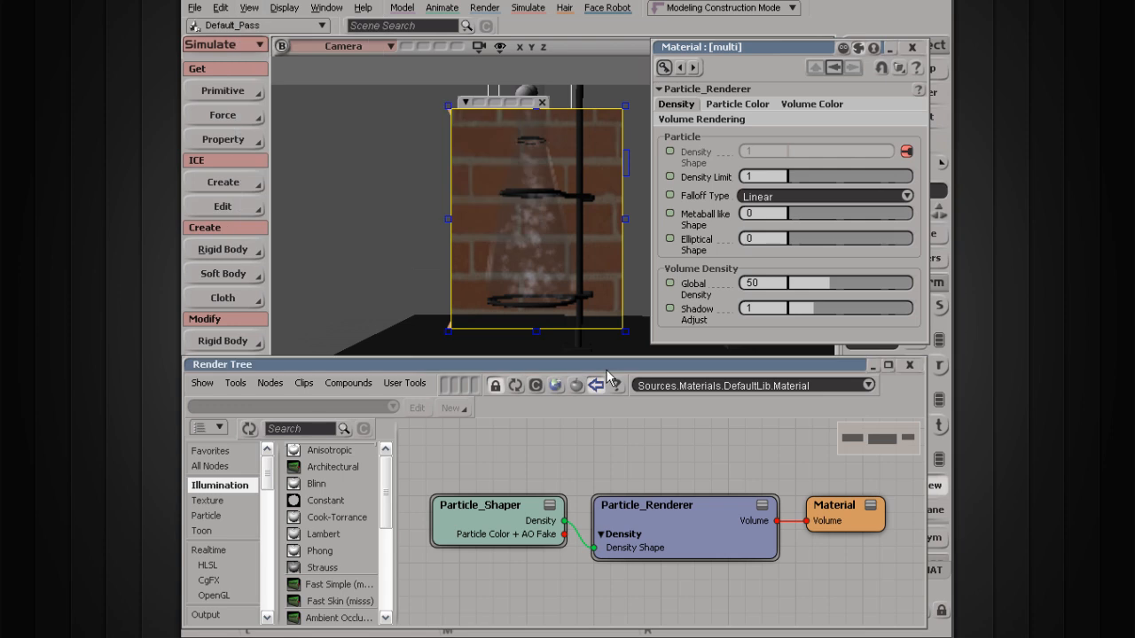
pyautogui.moveTo(673, 528)
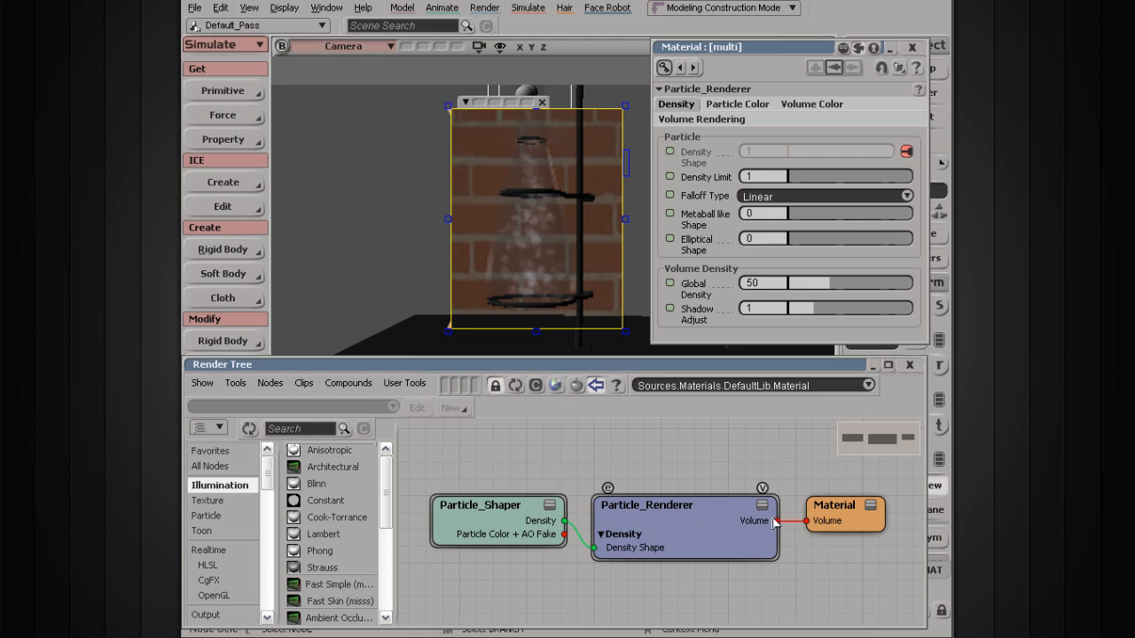
pyautogui.moveTo(698, 541); pyautogui.dragTo(709, 509)
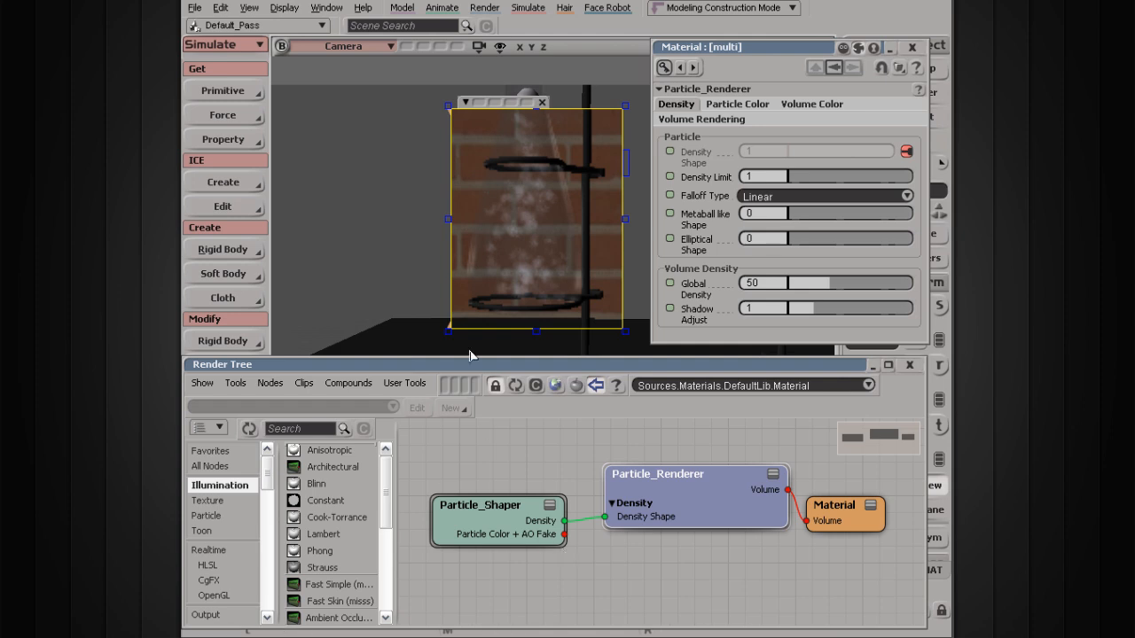
pyautogui.moveTo(472, 366); pyautogui.dragTo(467, 344)
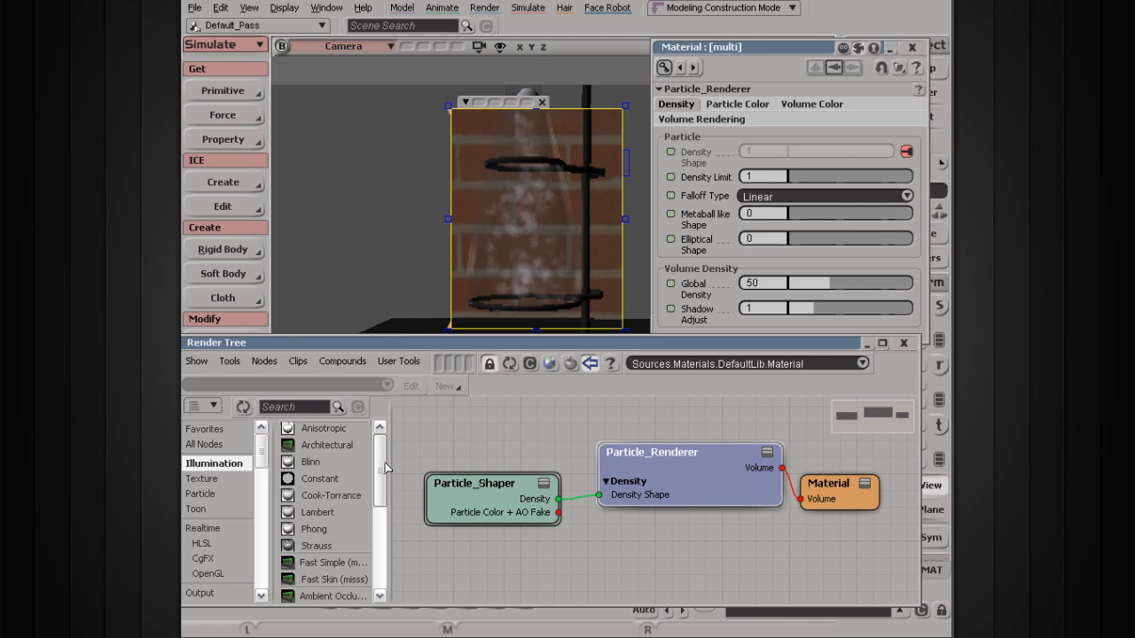
# Step: Examine the available particle shaders and how Particle_Shaper feeds Particle_Renderer in the Render Tree
pyautogui.scroll(-5, 386, 479)
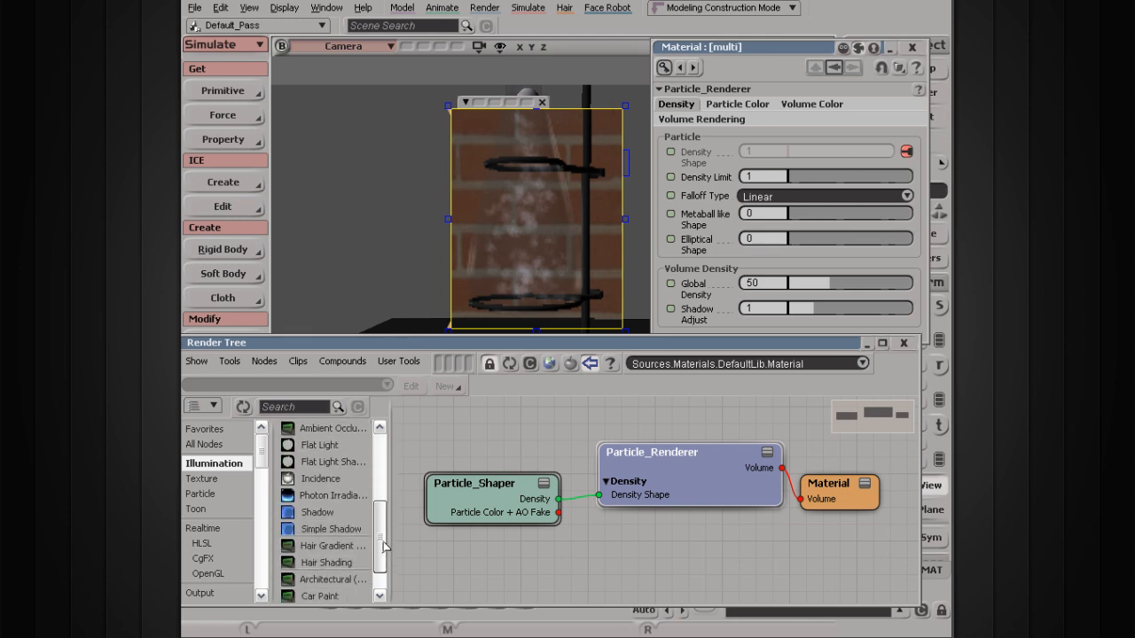
pyautogui.scroll(5, 386, 480)
pyautogui.click(208, 495)
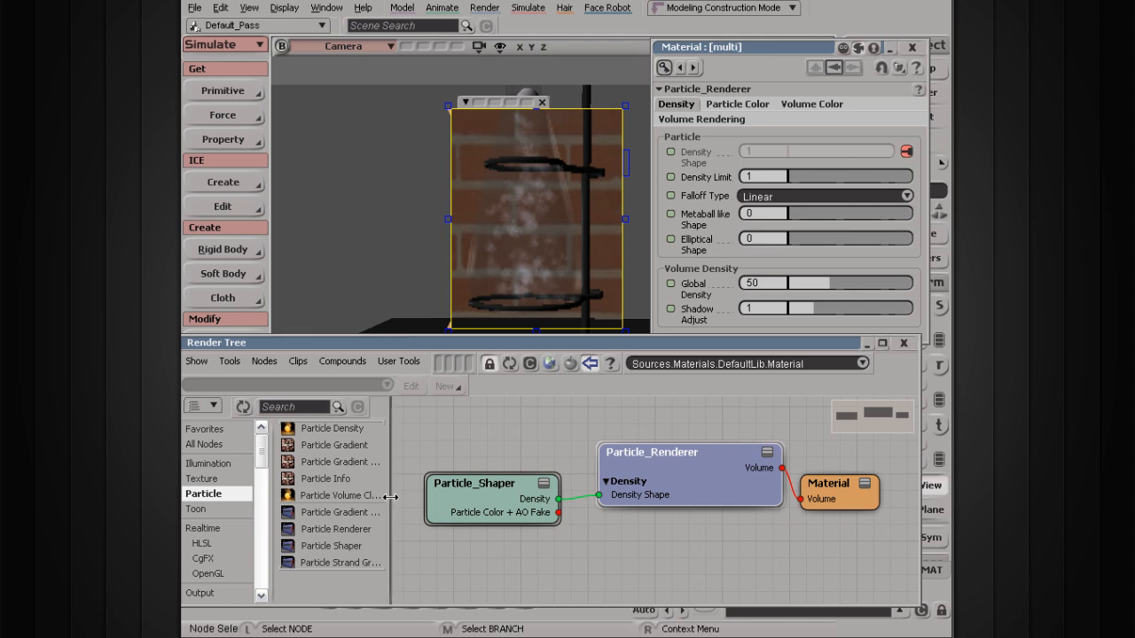
pyautogui.moveTo(390, 497); pyautogui.dragTo(400, 496)
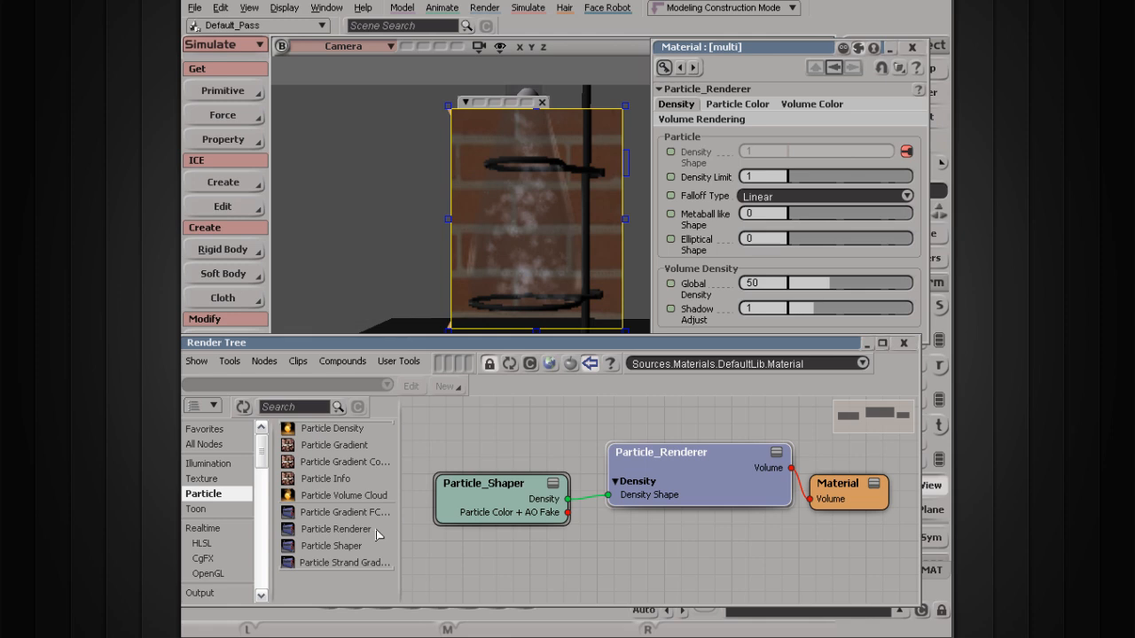
pyautogui.moveTo(517, 498); pyautogui.dragTo(525, 474)
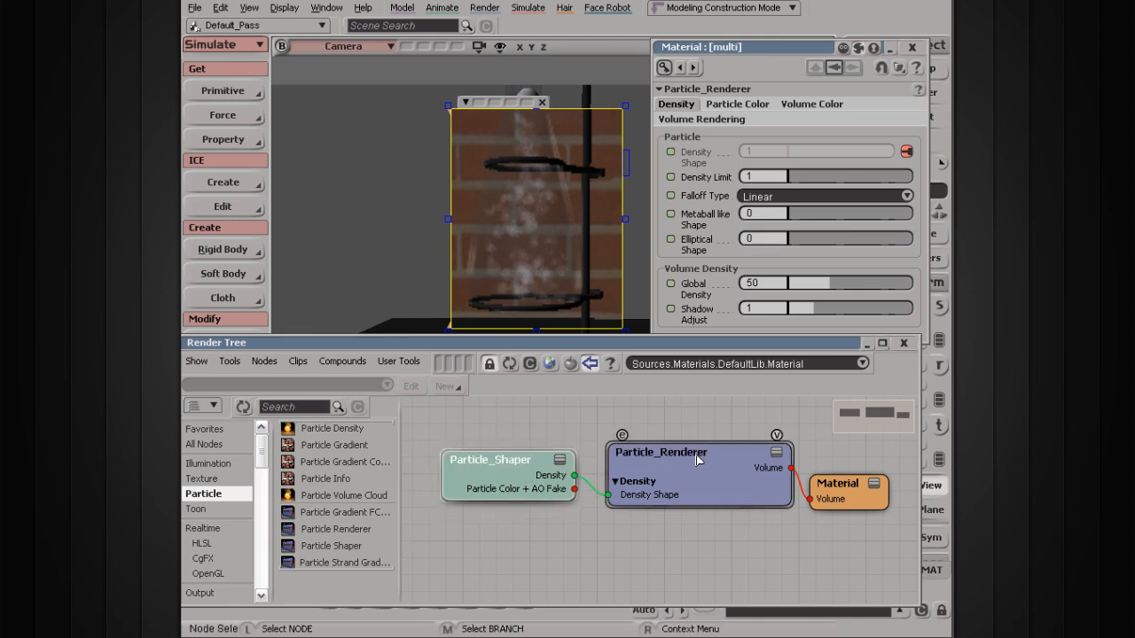
pyautogui.moveTo(523, 480); pyautogui.dragTo(520, 500)
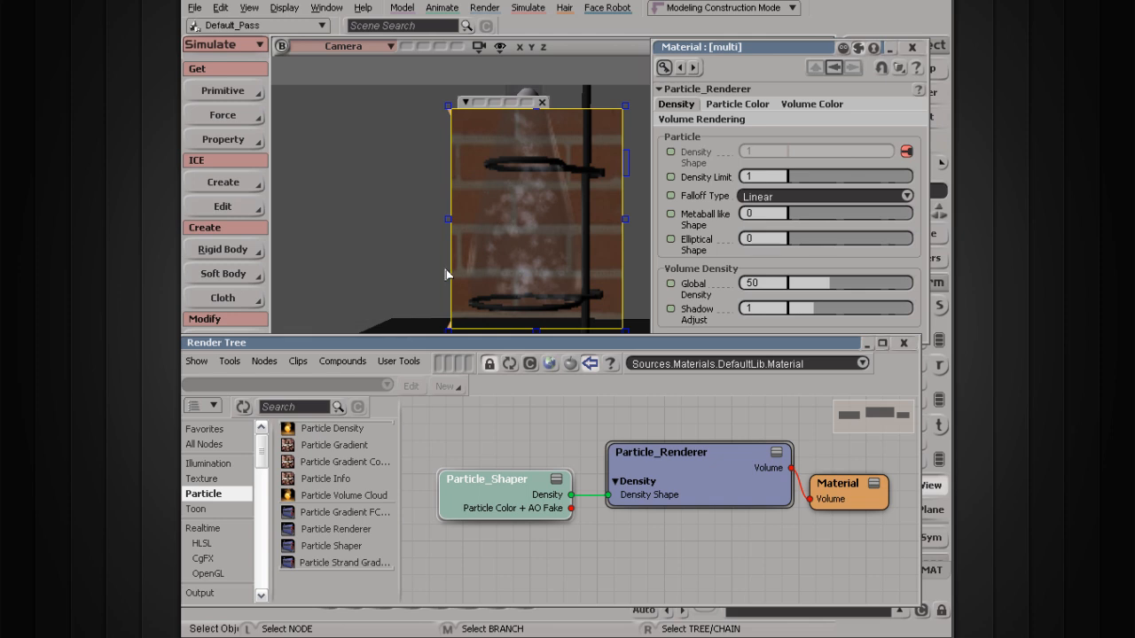
# Step: Set the Particle_Renderer node's Global Density to 150 and its Density Limit to 2
pyautogui.click(660, 463)
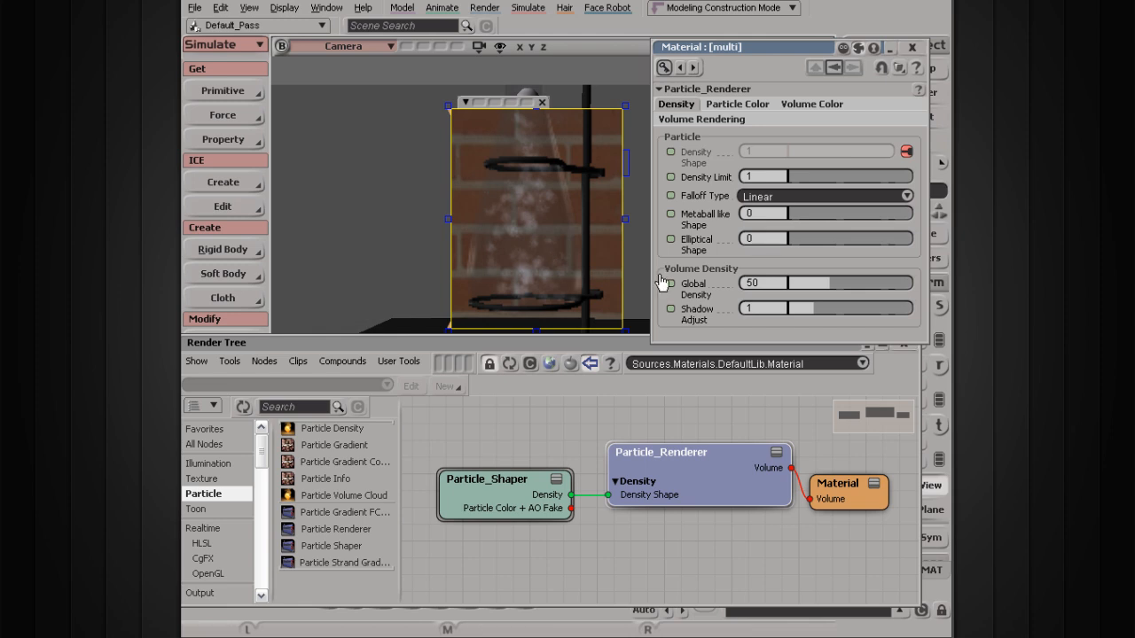
pyautogui.click(667, 463)
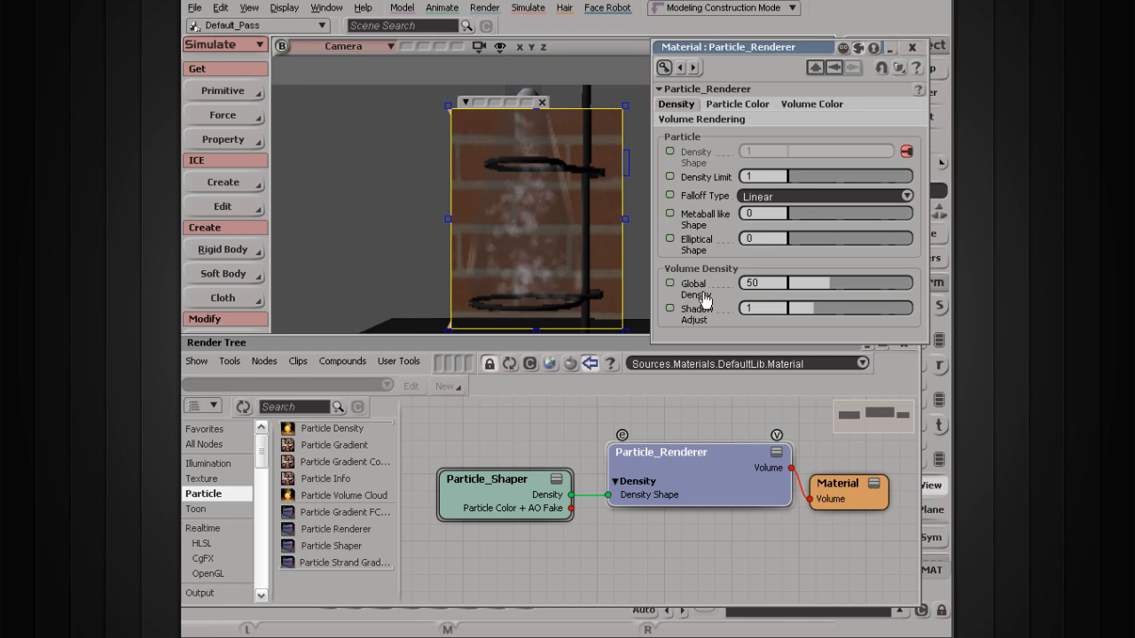
pyautogui.moveTo(817, 284); pyautogui.dragTo(911, 282)
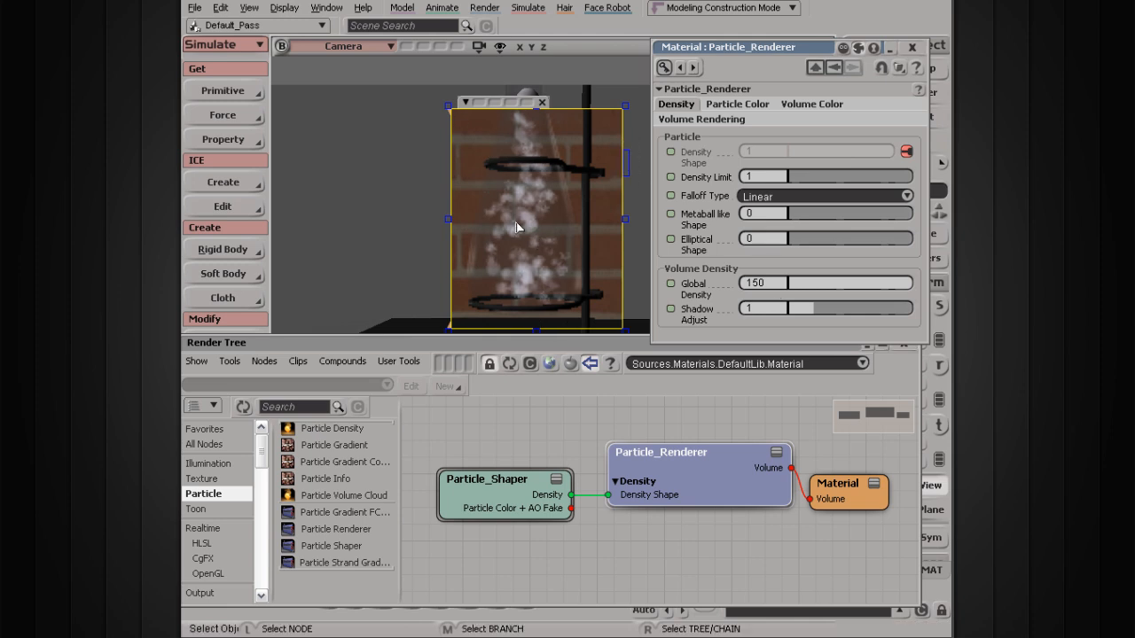
pyautogui.moveTo(792, 174); pyautogui.dragTo(804, 175)
pyautogui.doubleClick(767, 175)
pyautogui.write('2')
pyautogui.press('Return')
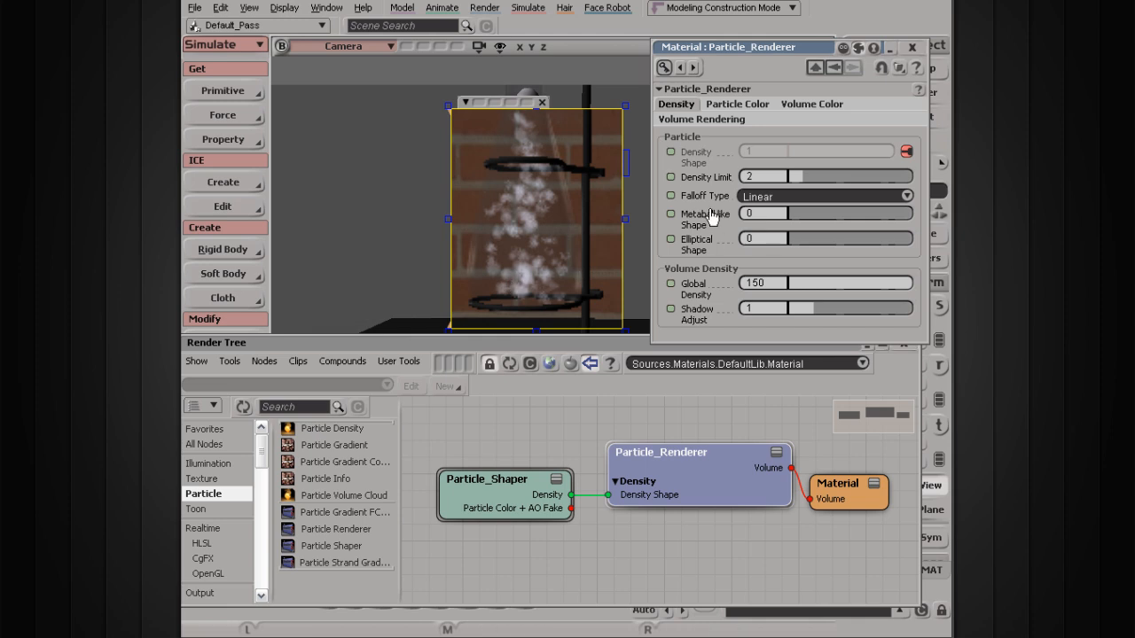
# Step: Try overriding the particle colour of Particle_Renderer with magenta, and turn the override back off
pyautogui.click(738, 105)
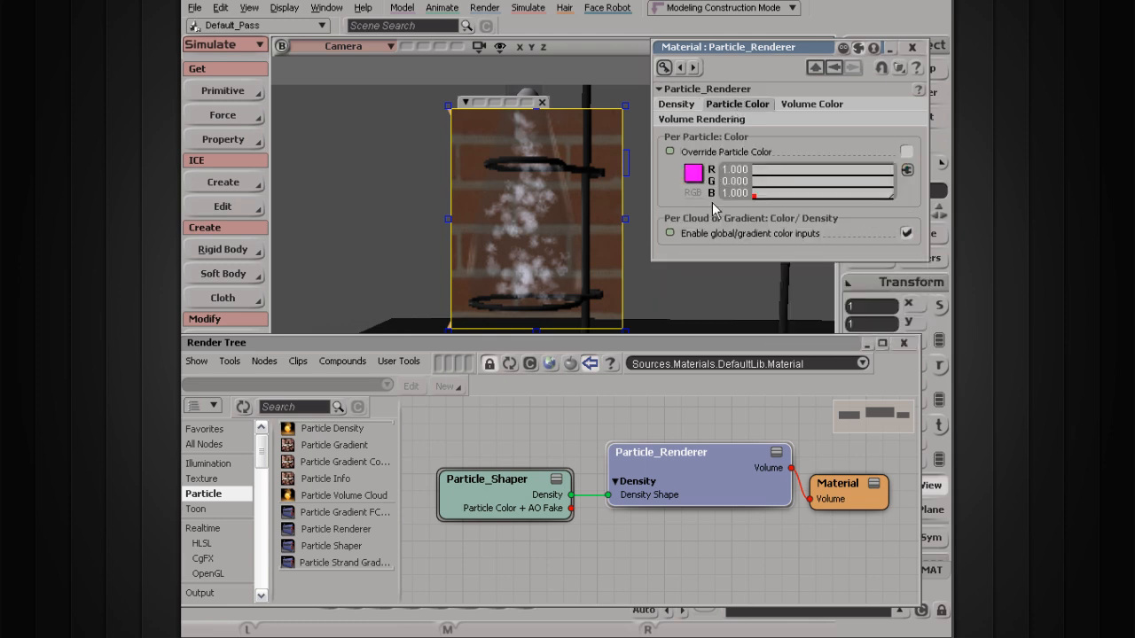
pyautogui.click(906, 154)
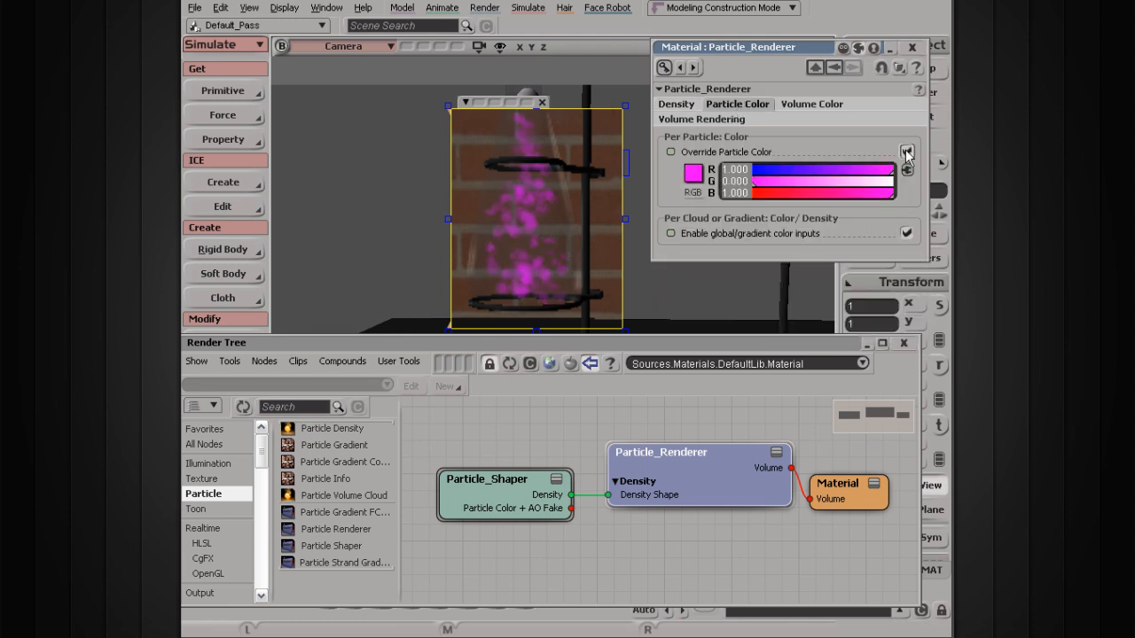
pyautogui.click(906, 153)
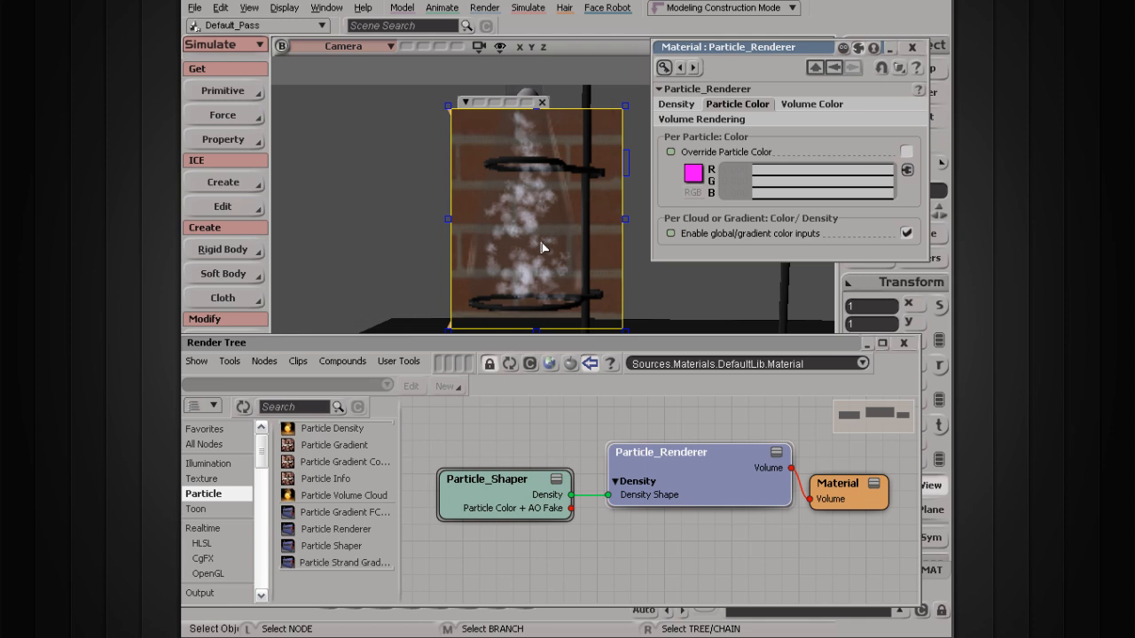
# Step: Set Particle_Renderer's Diffuse Intensity to 1 and enable ambient occlusion with the blue colour RGB 0, 0.312, 1
pyautogui.click(794, 104)
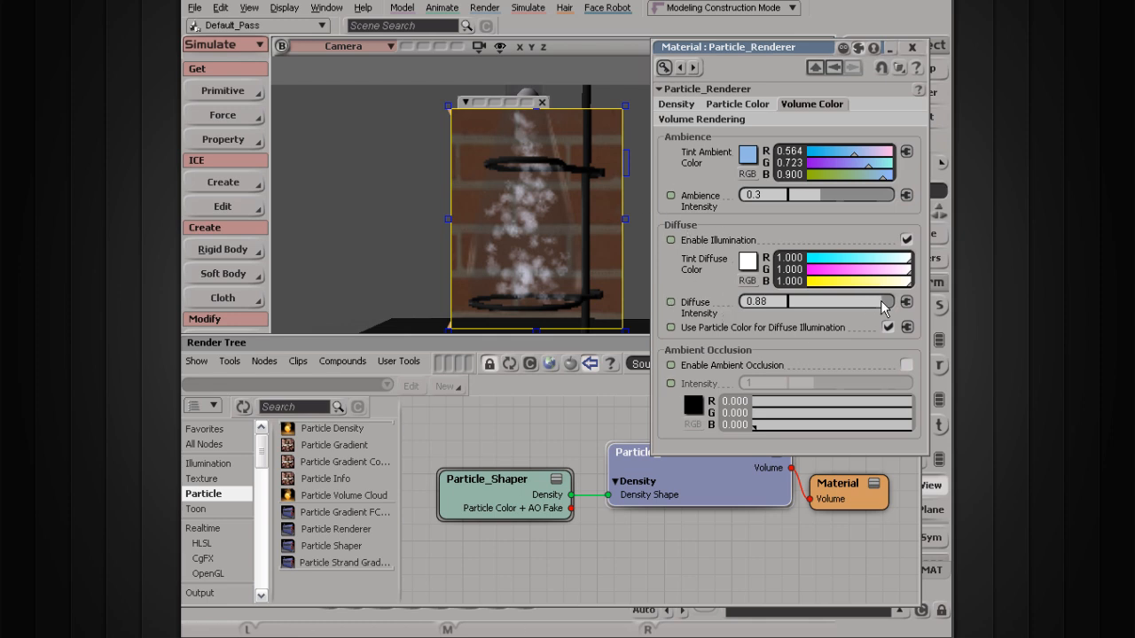
pyautogui.moveTo(868, 302); pyautogui.dragTo(906, 306)
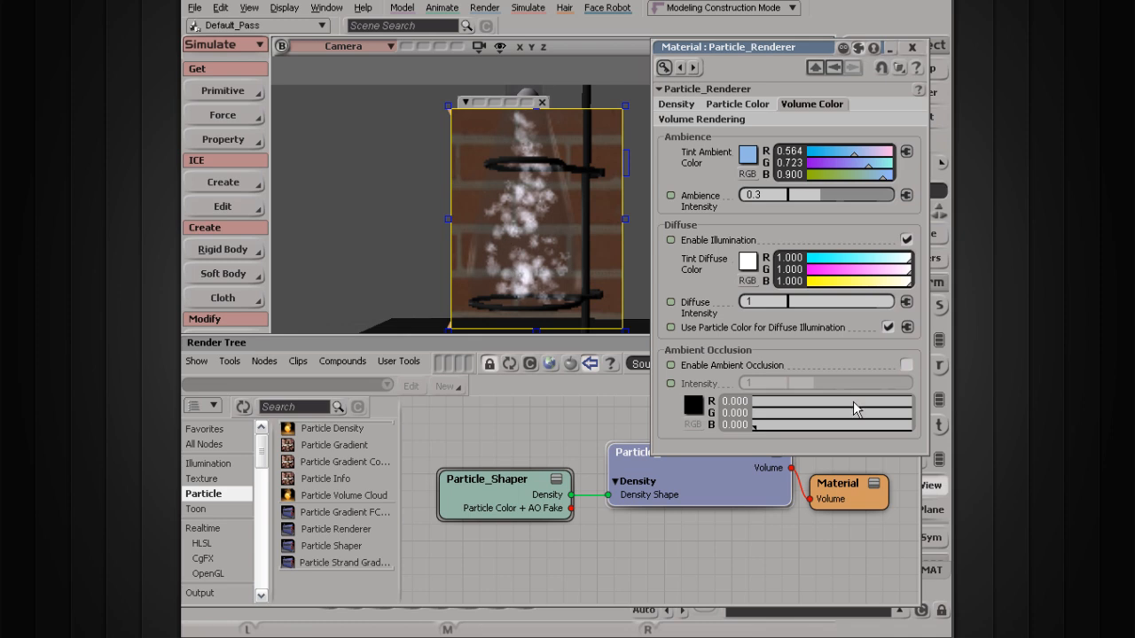
pyautogui.click(906, 365)
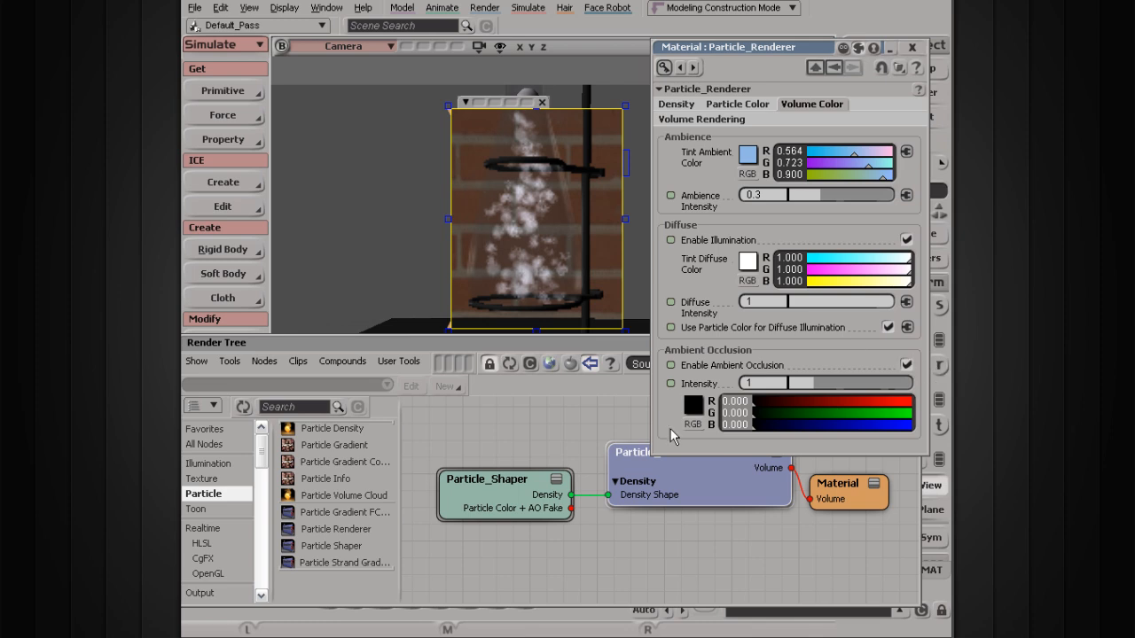
pyautogui.moveTo(755, 424); pyautogui.dragTo(911, 427)
pyautogui.click(780, 413)
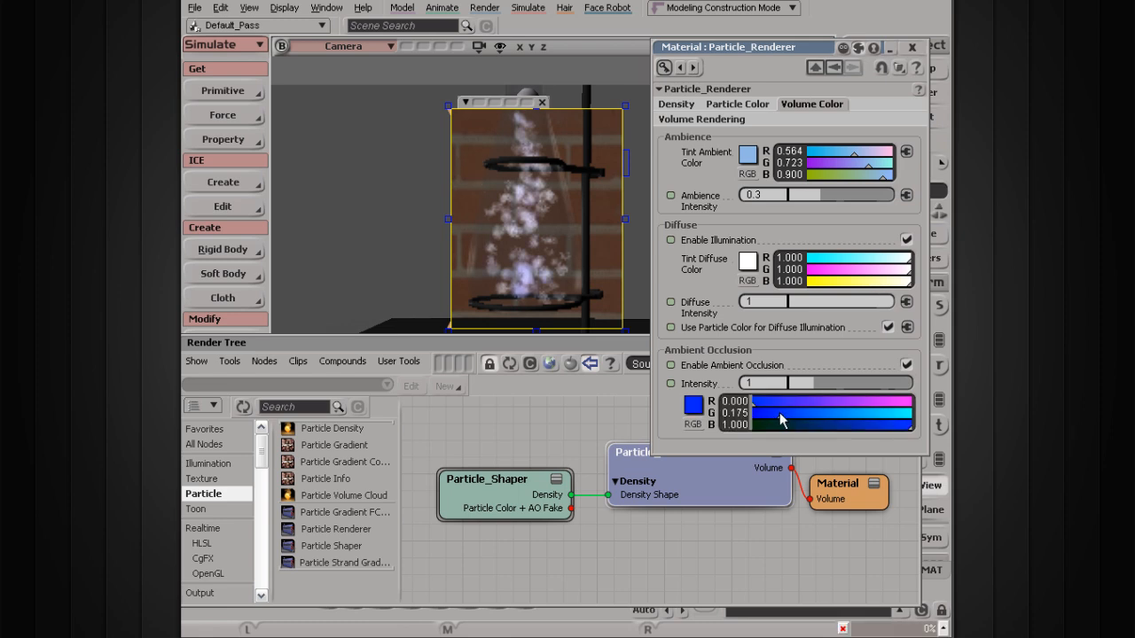
pyautogui.click(801, 412)
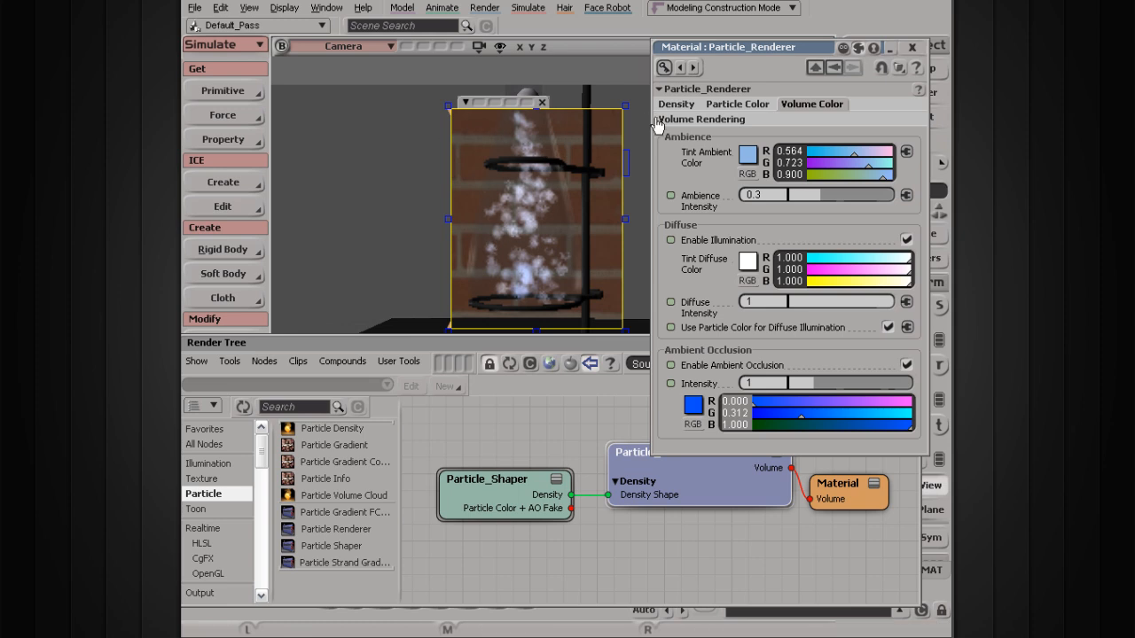
# Step: Try High Settings for Particle_Renderer's volume marching detail, and return it to Default Settings
pyautogui.click(699, 119)
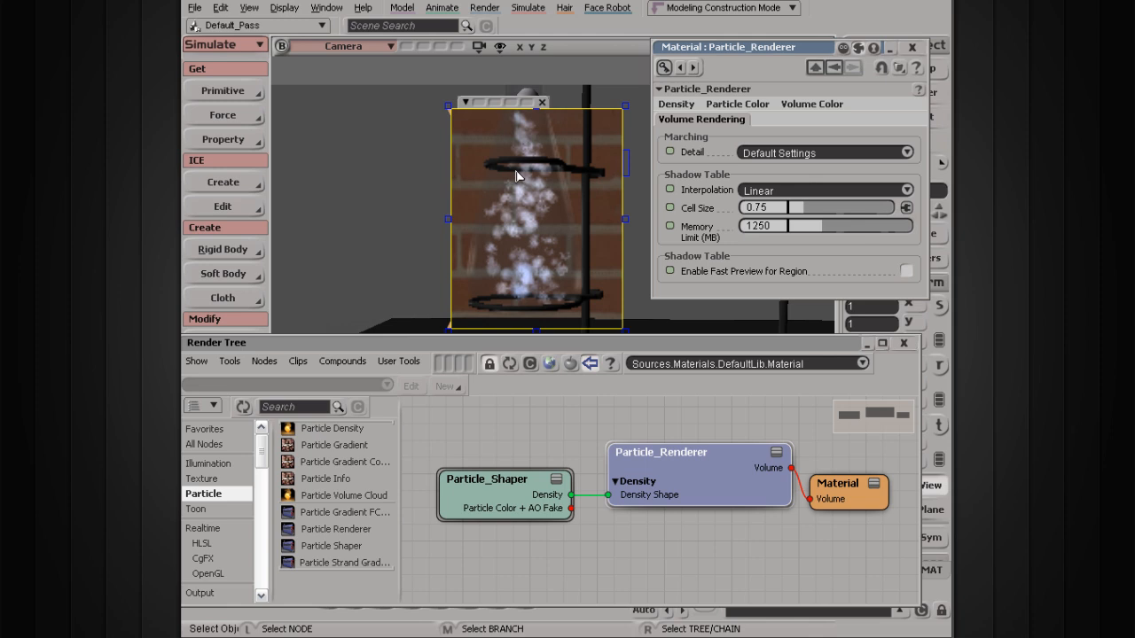
pyautogui.click(784, 153)
pyautogui.click(775, 168)
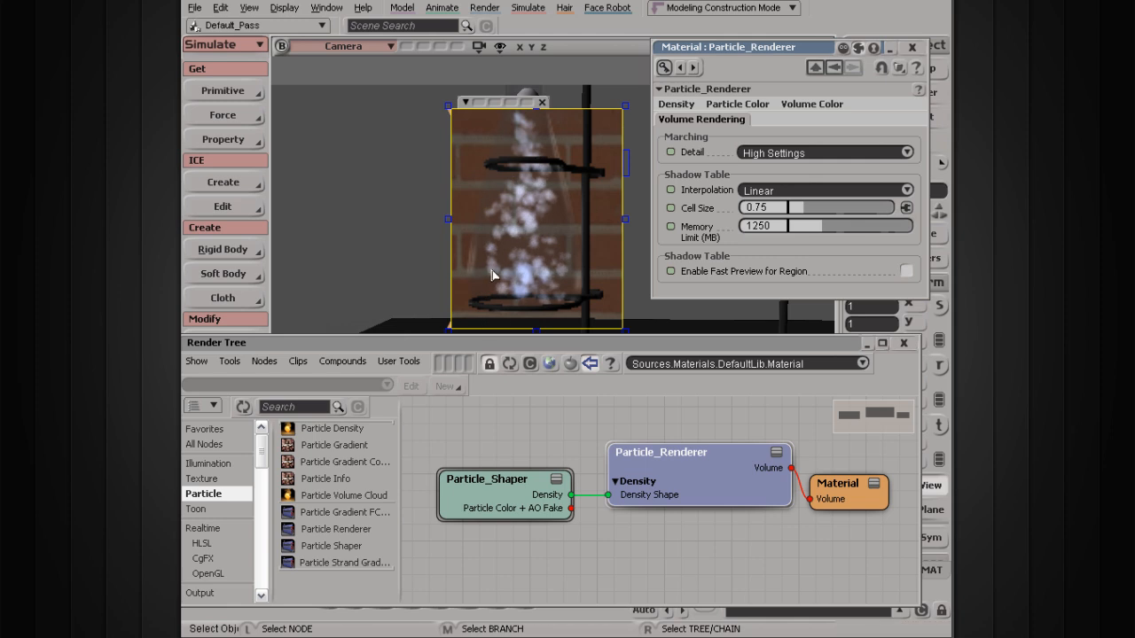
pyautogui.click(780, 152)
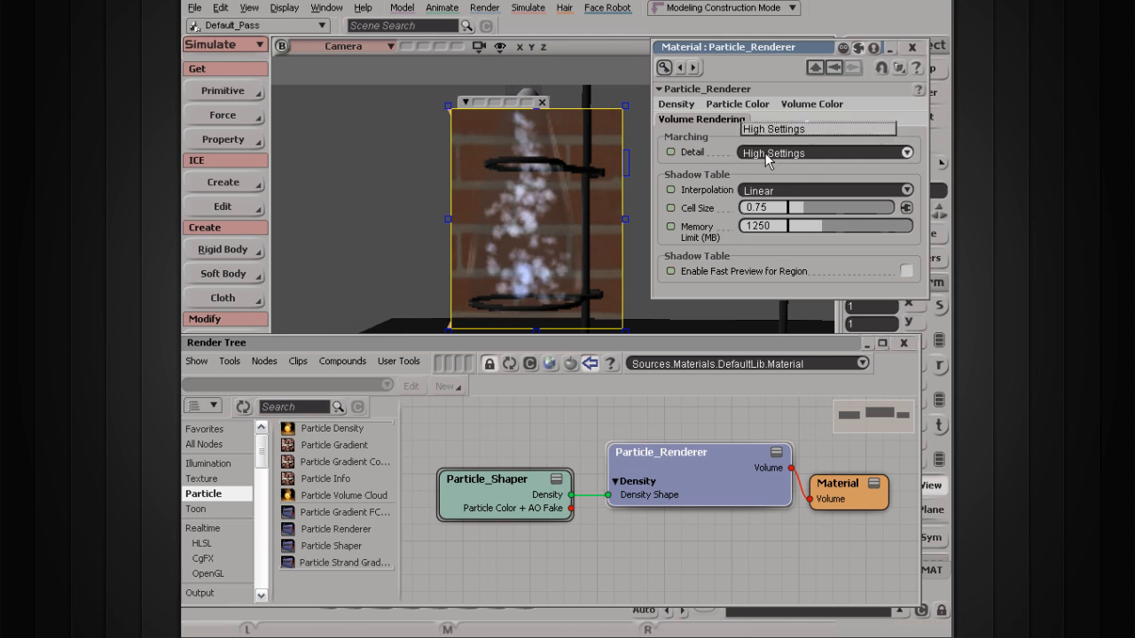
pyautogui.click(779, 151)
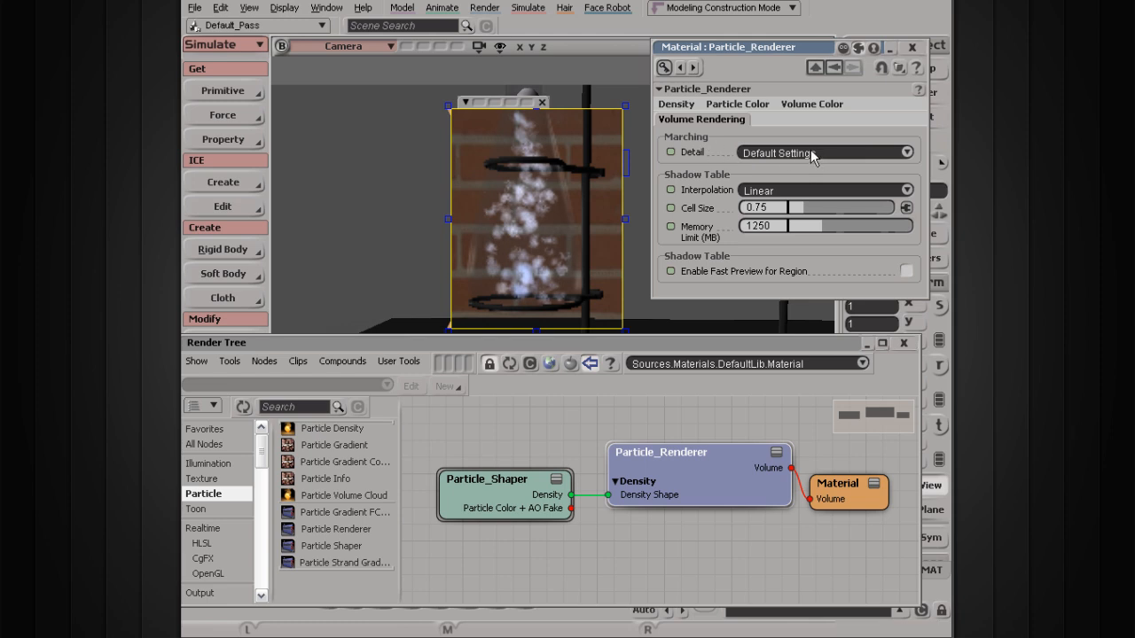
# Step: Set both the Irregular Shape intensity and the Cell Shape intensity of the Particle_Shaper node to 0
pyautogui.click(501, 484)
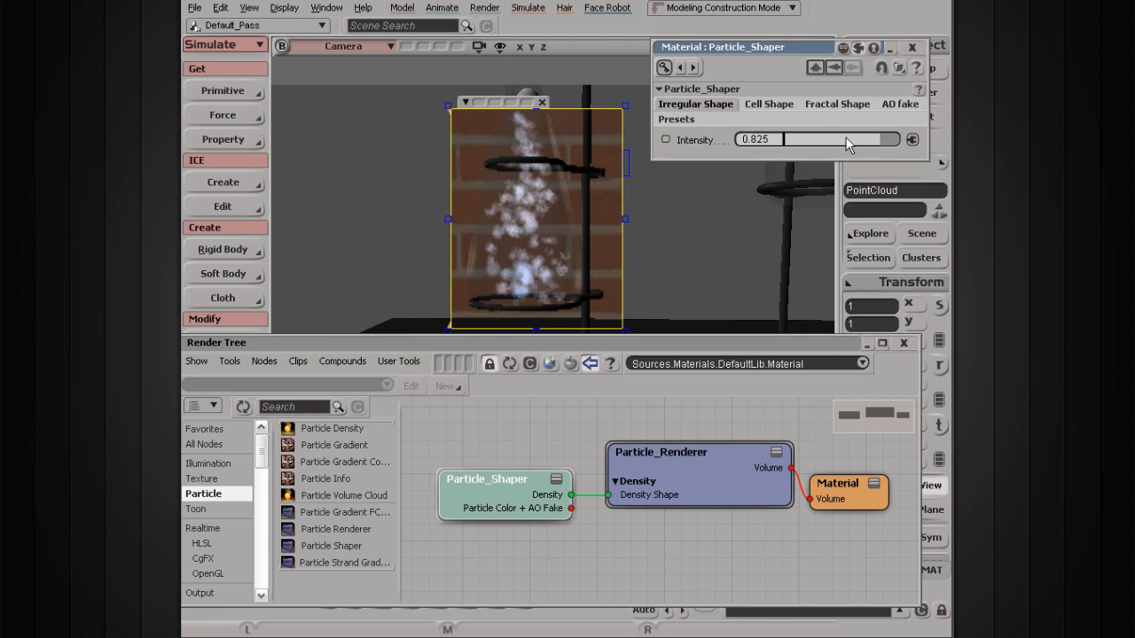
pyautogui.moveTo(847, 145); pyautogui.dragTo(753, 142)
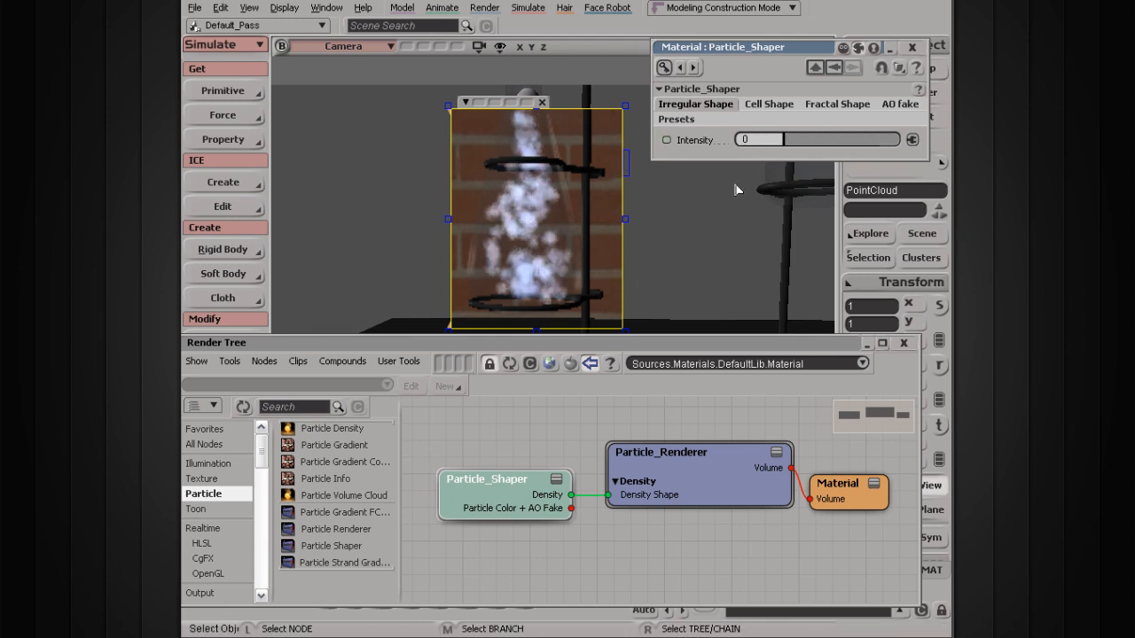
pyautogui.click(768, 105)
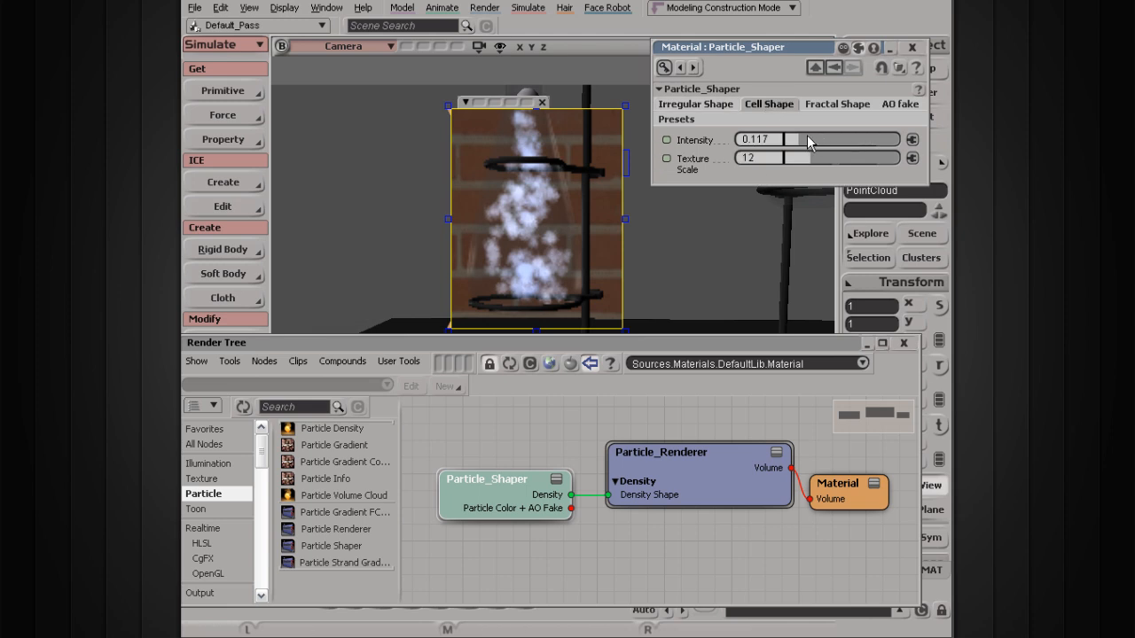
pyautogui.moveTo(807, 142); pyautogui.dragTo(740, 144)
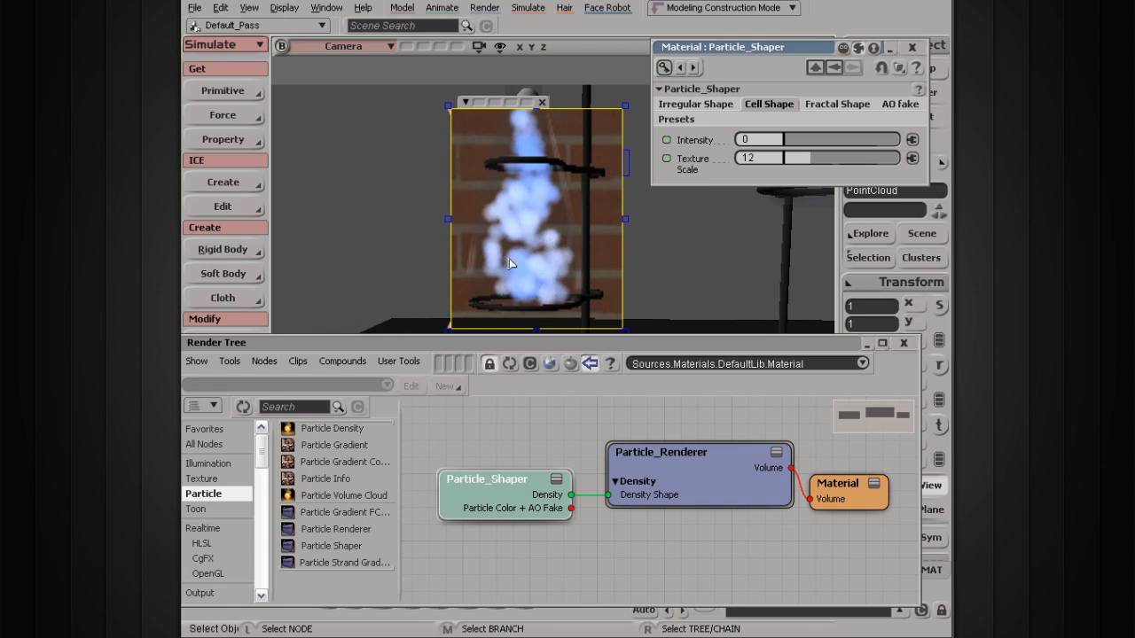
# Step: Remove the render region and play the particle simulation forward, stopping at frame 194
pyautogui.click(543, 102)
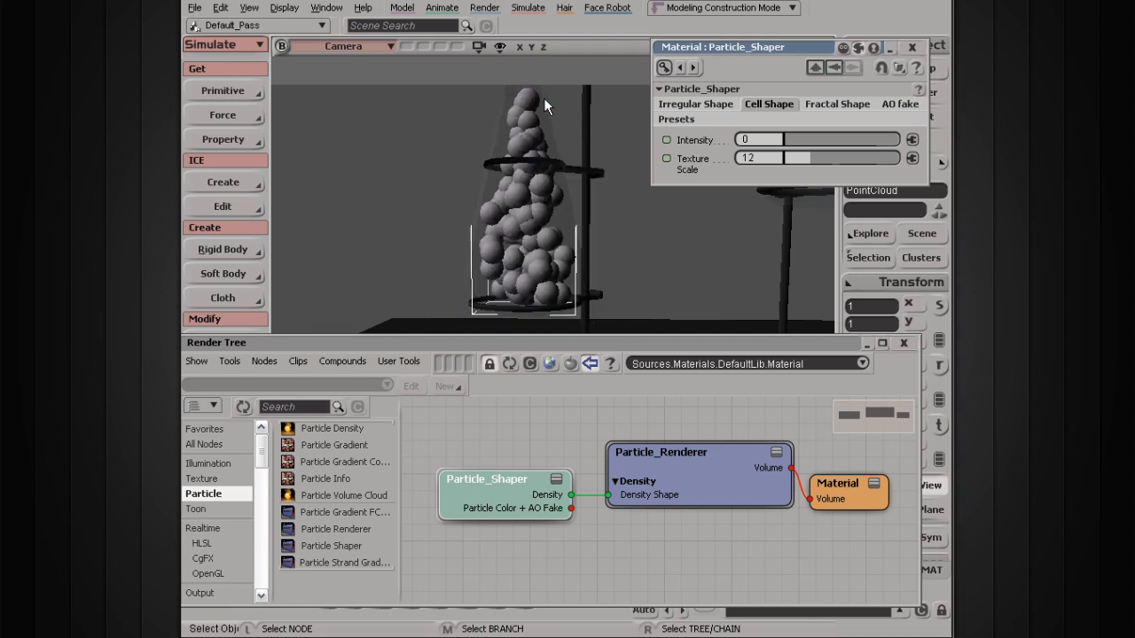
pyautogui.moveTo(514, 344); pyautogui.dragTo(513, 274)
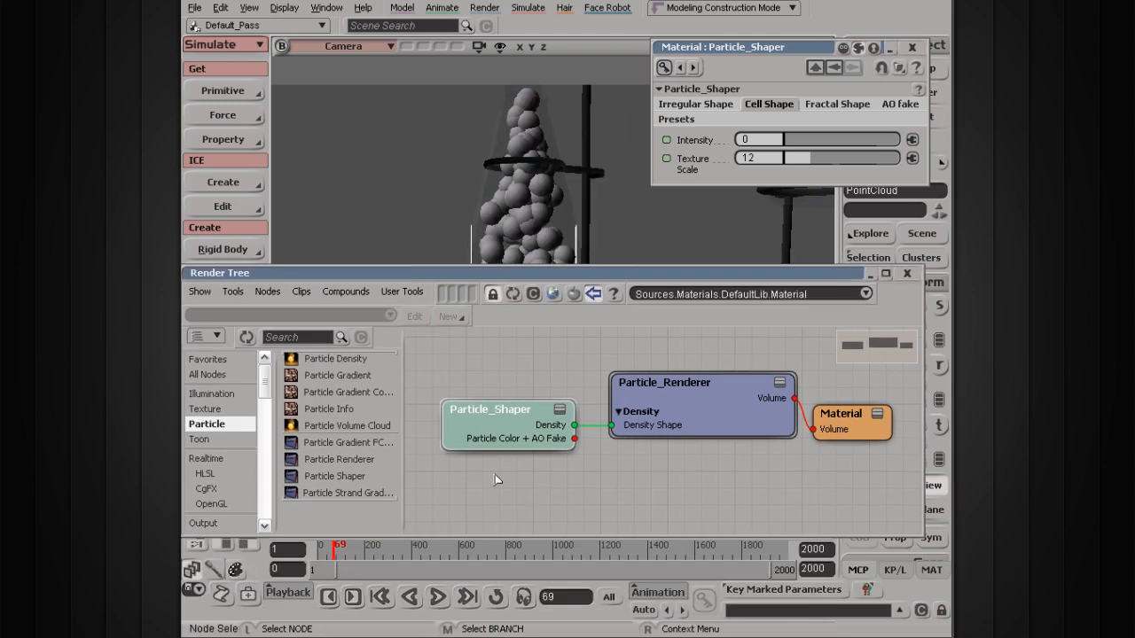
pyautogui.click(436, 598)
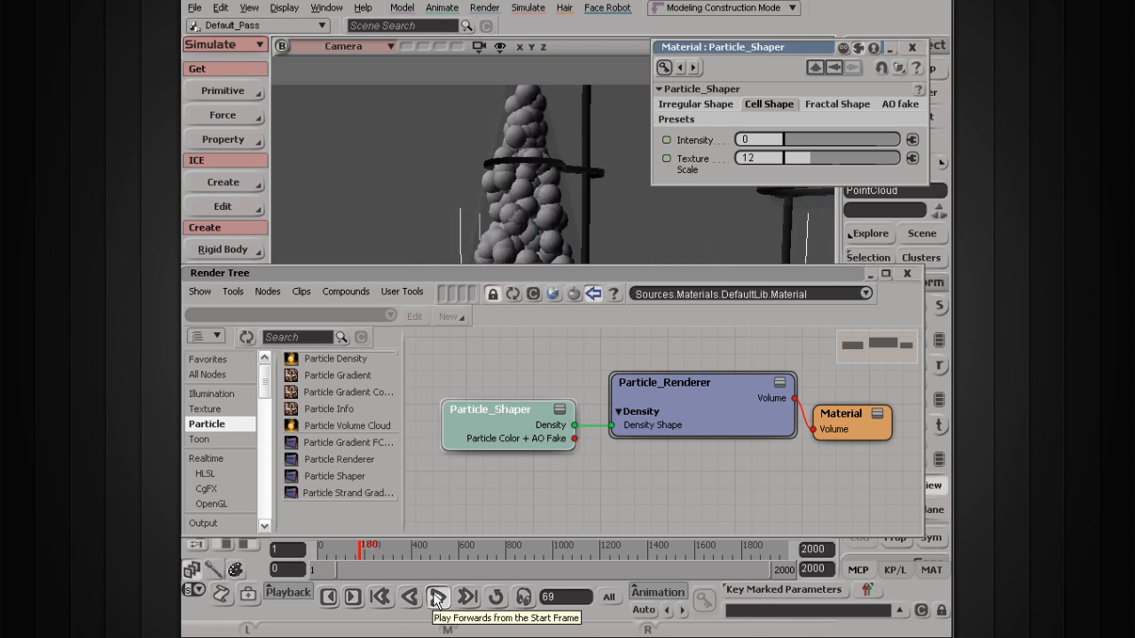
pyautogui.scroll(-6, 537, 236)
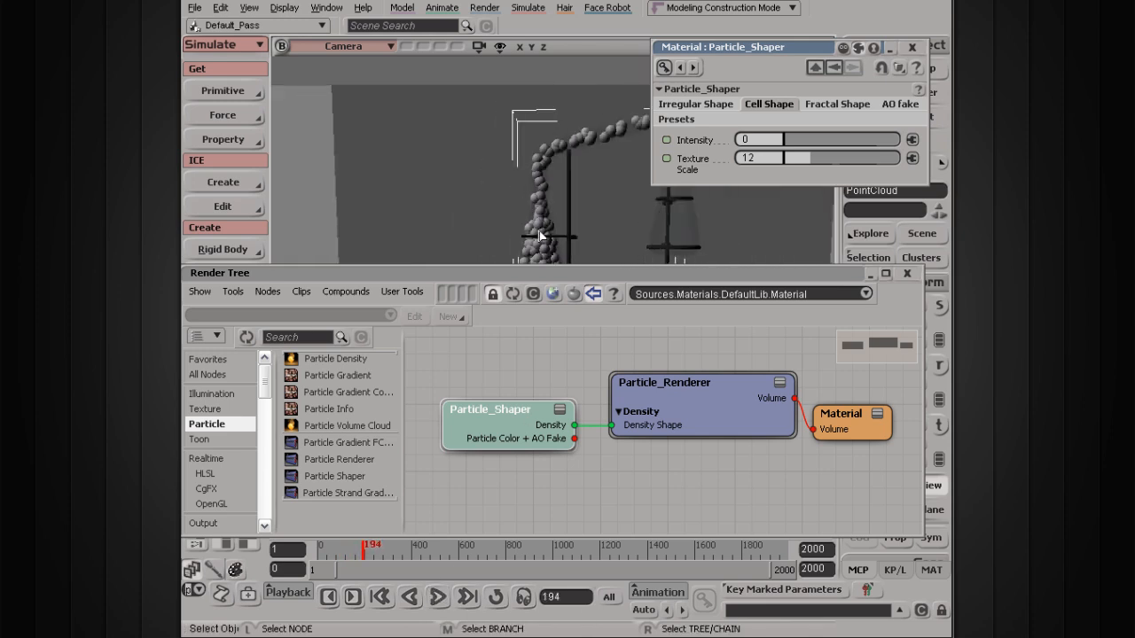
pyautogui.press('s')
pyautogui.moveTo(588, 217); pyautogui.dragTo(538, 183)
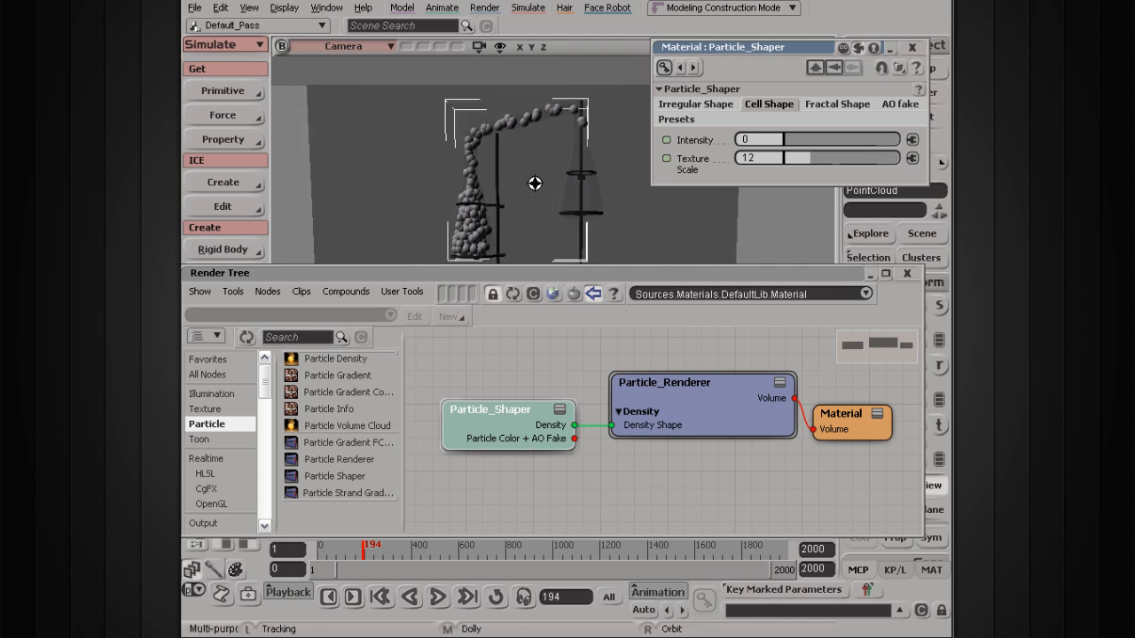
# Step: Draw a render region around the beaker setup and preview the volume render close up on the particle-filled beaker
pyautogui.moveTo(530, 266); pyautogui.dragTo(531, 349)
pyautogui.press('q')
pyautogui.moveTo(426, 91)
pyautogui.mouseDown()
pyautogui.moveTo(644, 278)
pyautogui.moveTo(628, 289)
pyautogui.mouseUp()
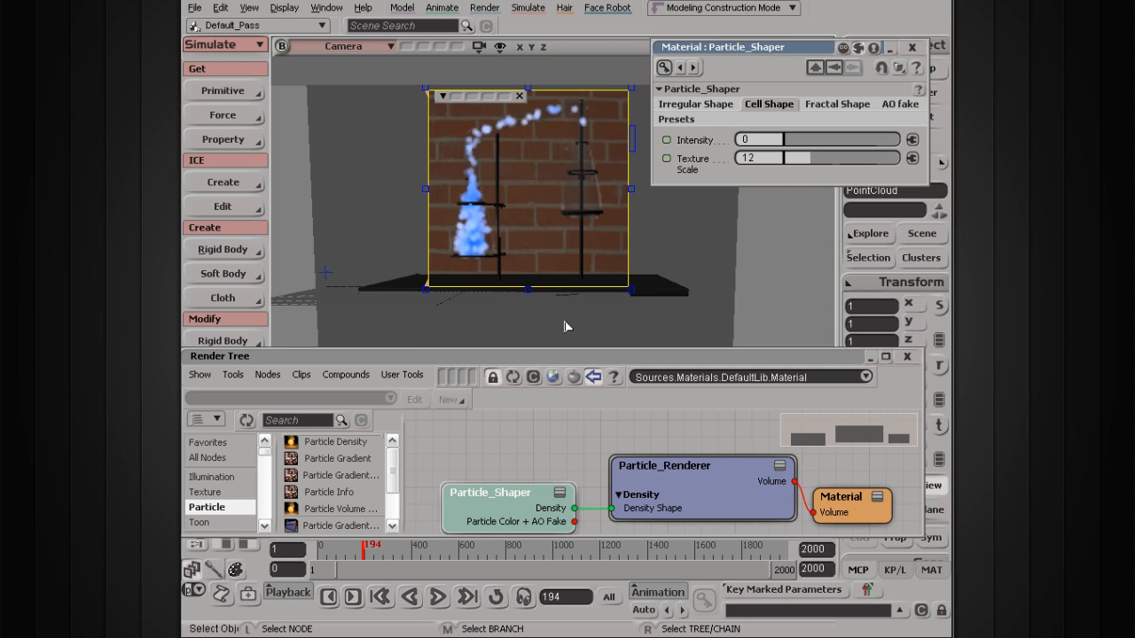
pyautogui.press('s')
pyautogui.moveTo(398, 204); pyautogui.dragTo(451, 239, button='middle')
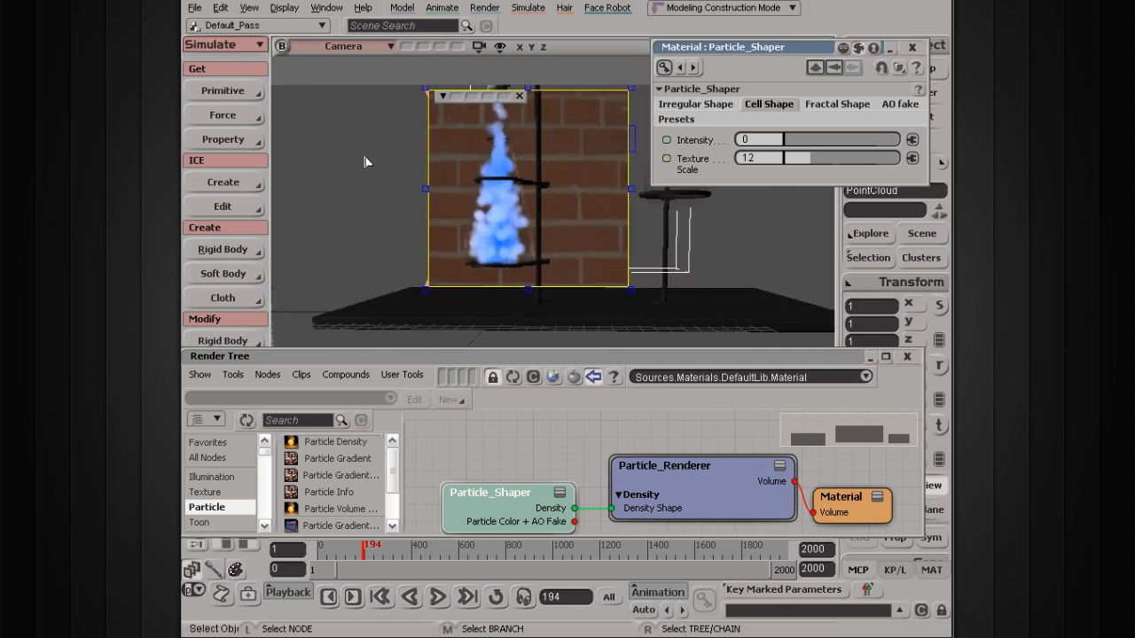
pyautogui.press('s')
pyautogui.moveTo(367, 160); pyautogui.dragTo(390, 180)
pyautogui.moveTo(392, 189); pyautogui.dragTo(421, 172, button='middle')
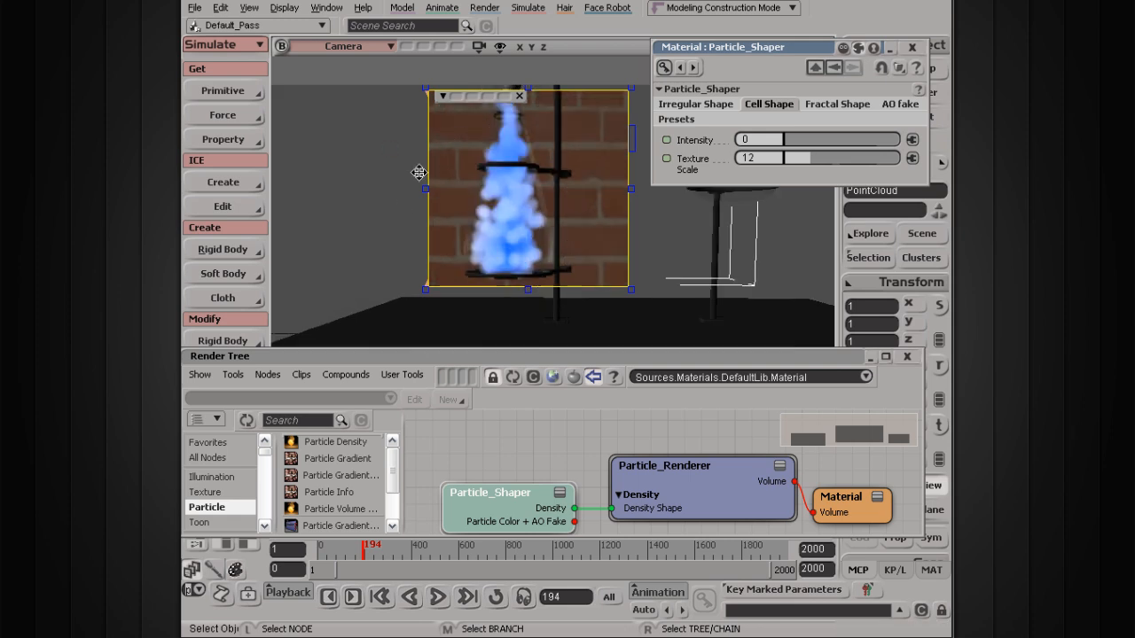
pyautogui.moveTo(367, 159); pyautogui.dragTo(373, 176)
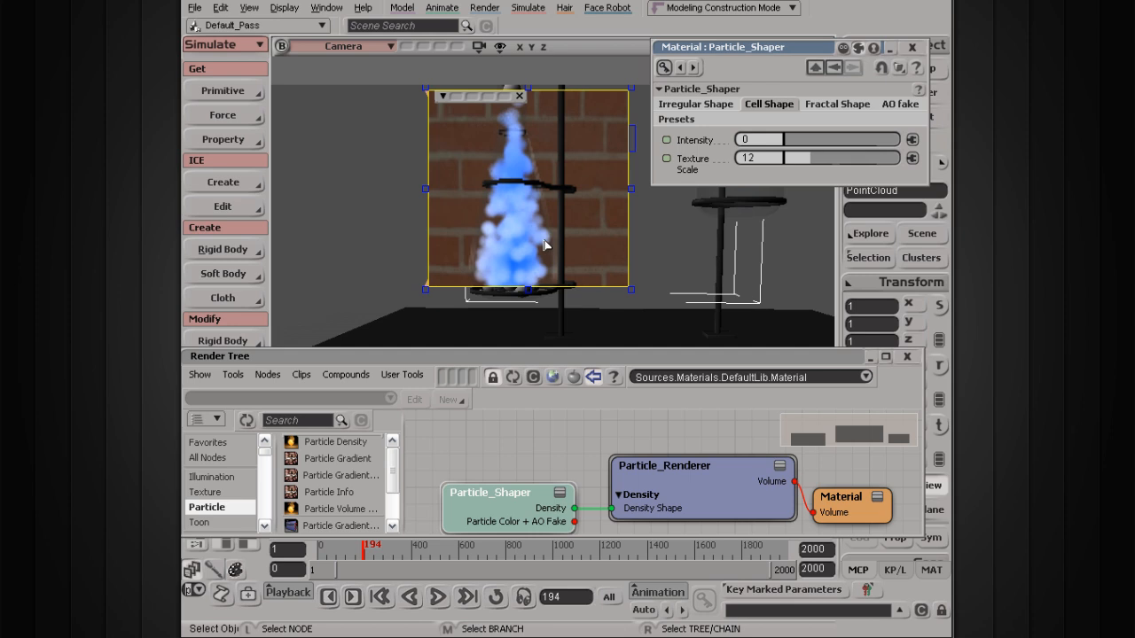
# Step: Extend the render region below the beaker's base and set Particle_Renderer's ambient occlusion intensity to 0.544
pyautogui.click(660, 465)
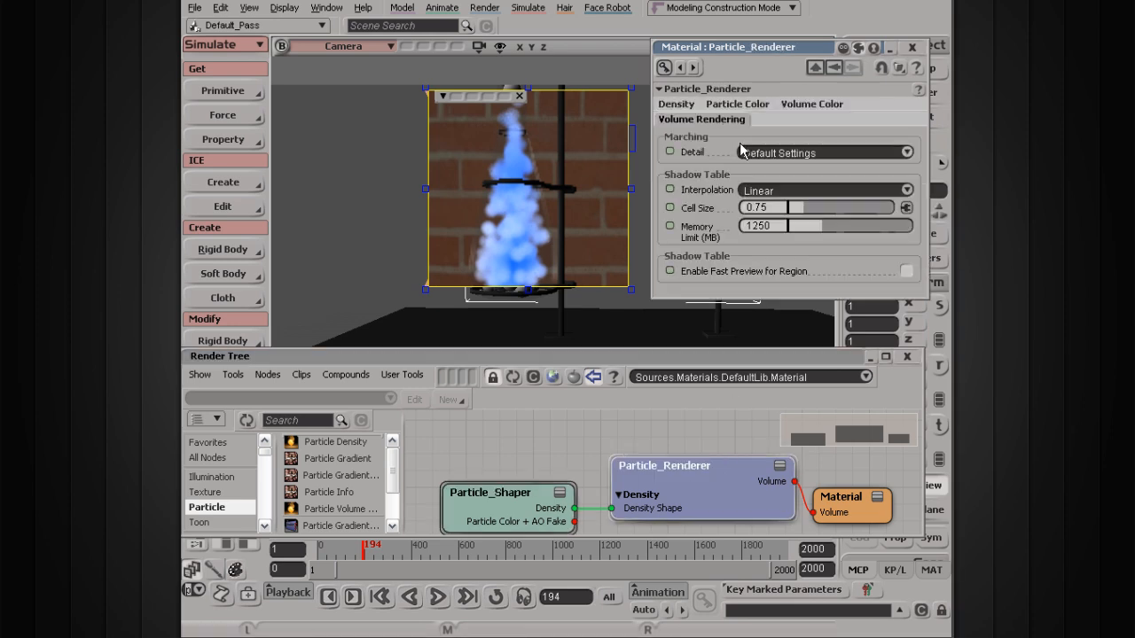
pyautogui.click(749, 104)
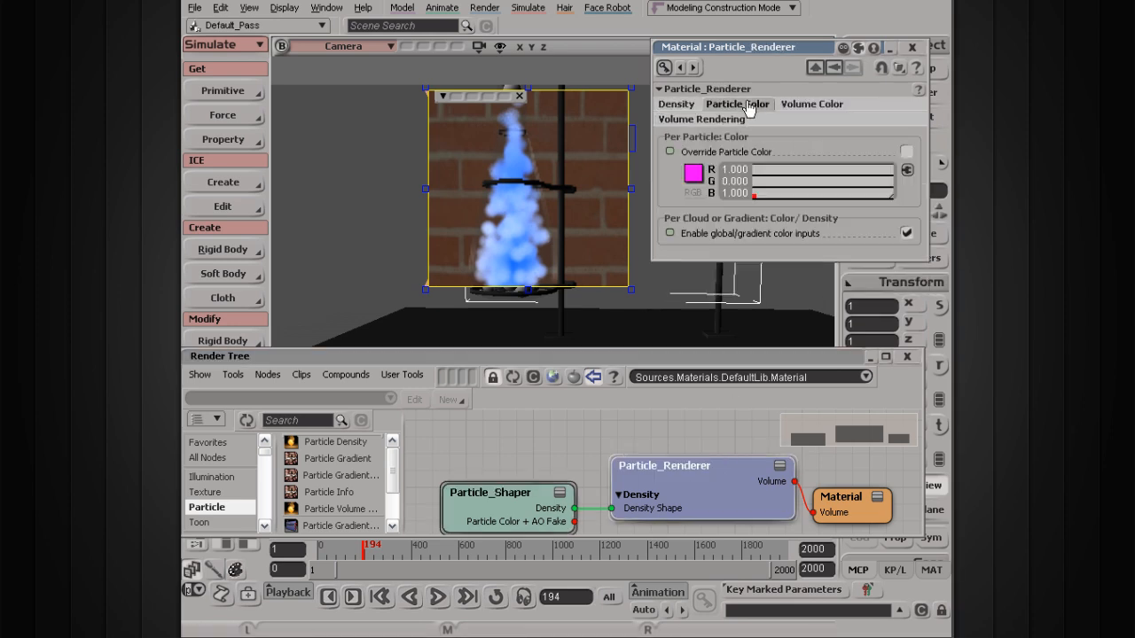
pyautogui.click(812, 104)
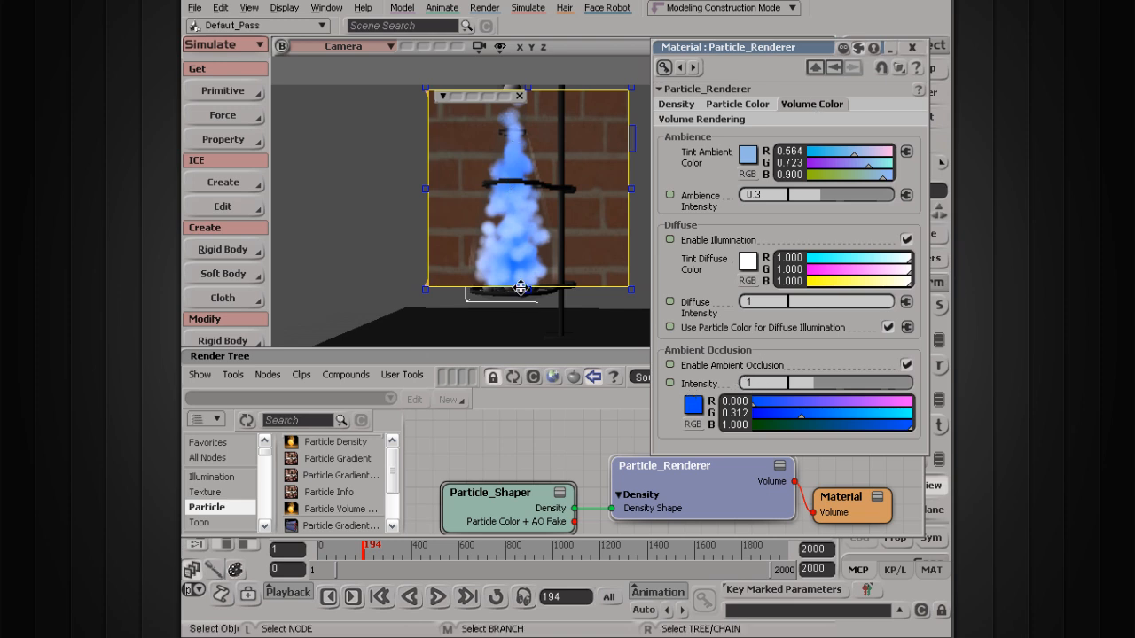
pyautogui.moveTo(529, 287); pyautogui.dragTo(529, 313)
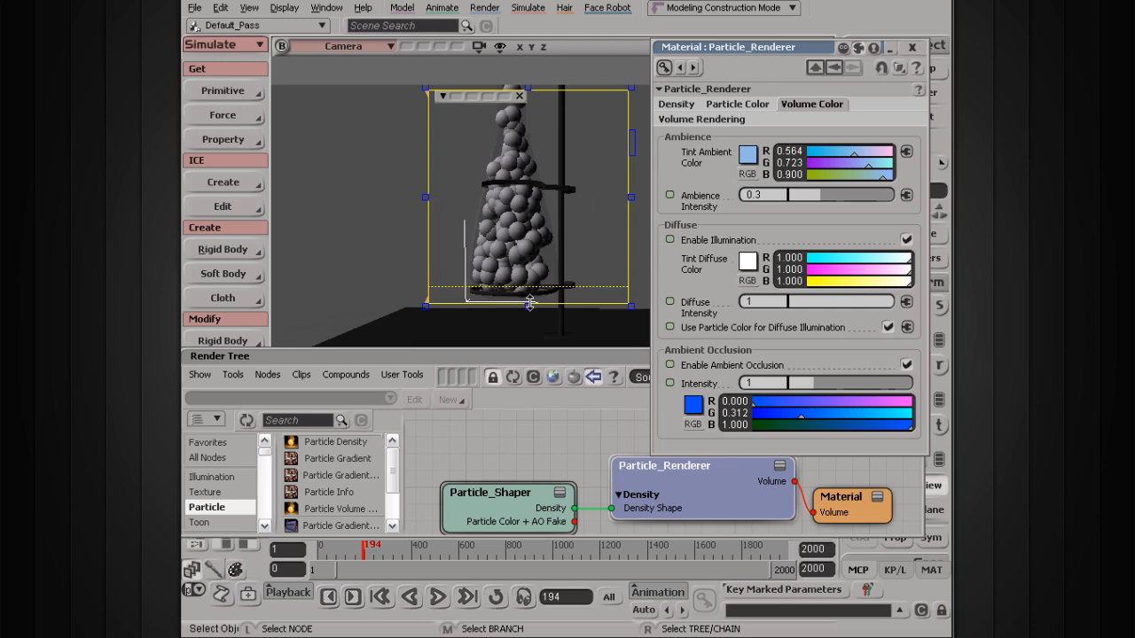
pyautogui.moveTo(819, 388); pyautogui.dragTo(804, 390)
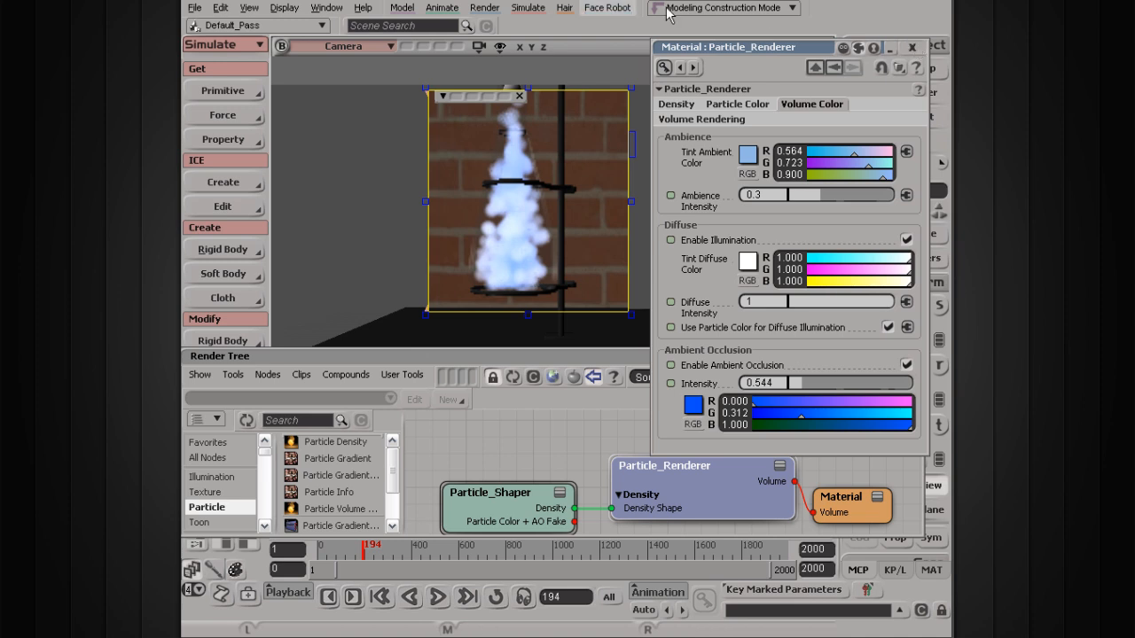
# Step: Examine the ICE Particle Volume material preset, Particle_Renderer's density and colour settings, and Particle_Shaper's irregular and cell shape settings
pyautogui.click(474, 10)
pyautogui.moveTo(502, 65)
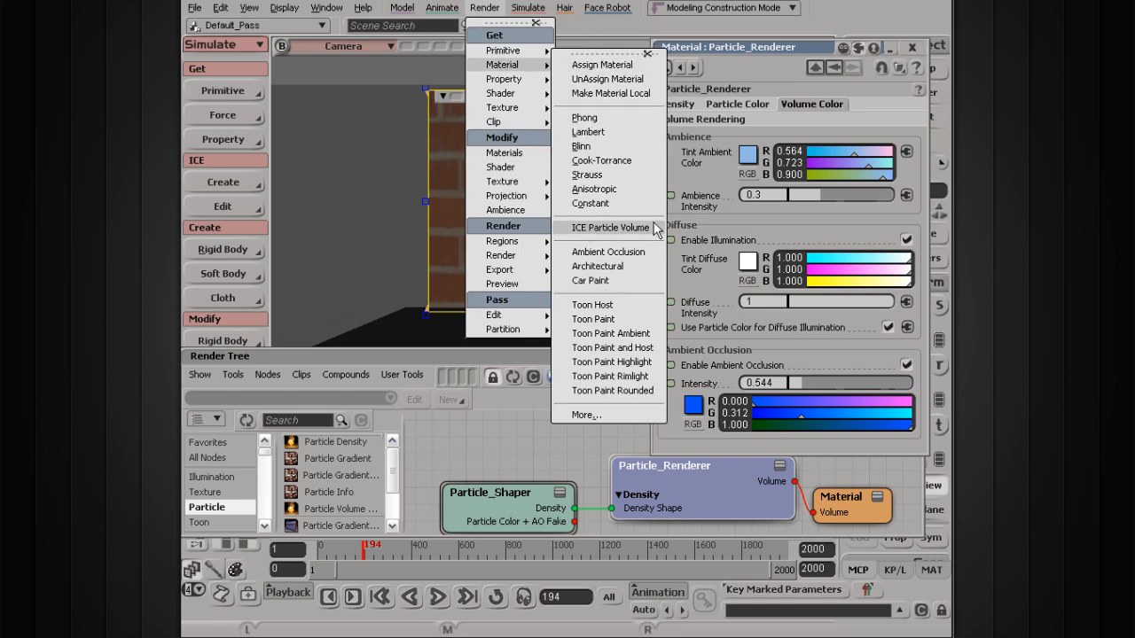
pyautogui.click(787, 47)
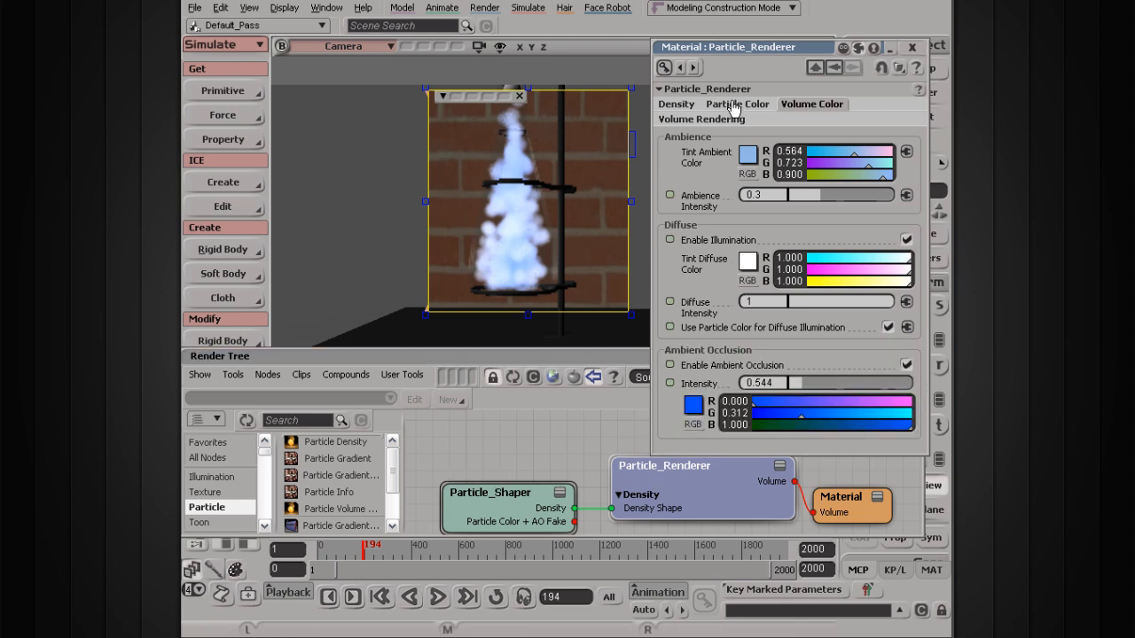
pyautogui.click(667, 104)
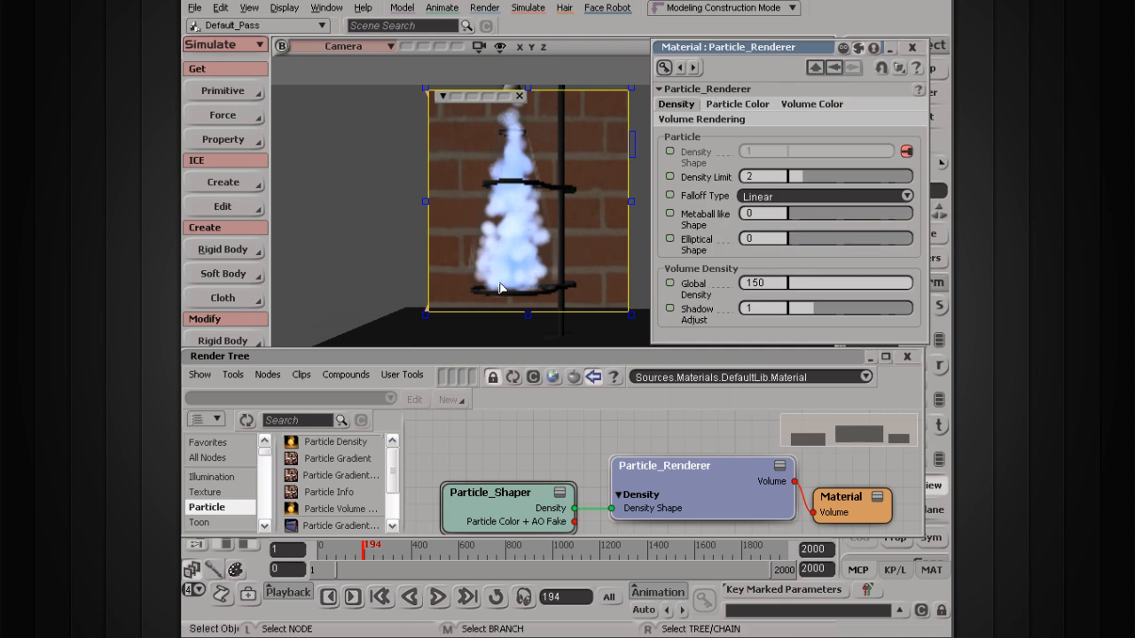
pyautogui.click(736, 103)
pyautogui.click(798, 105)
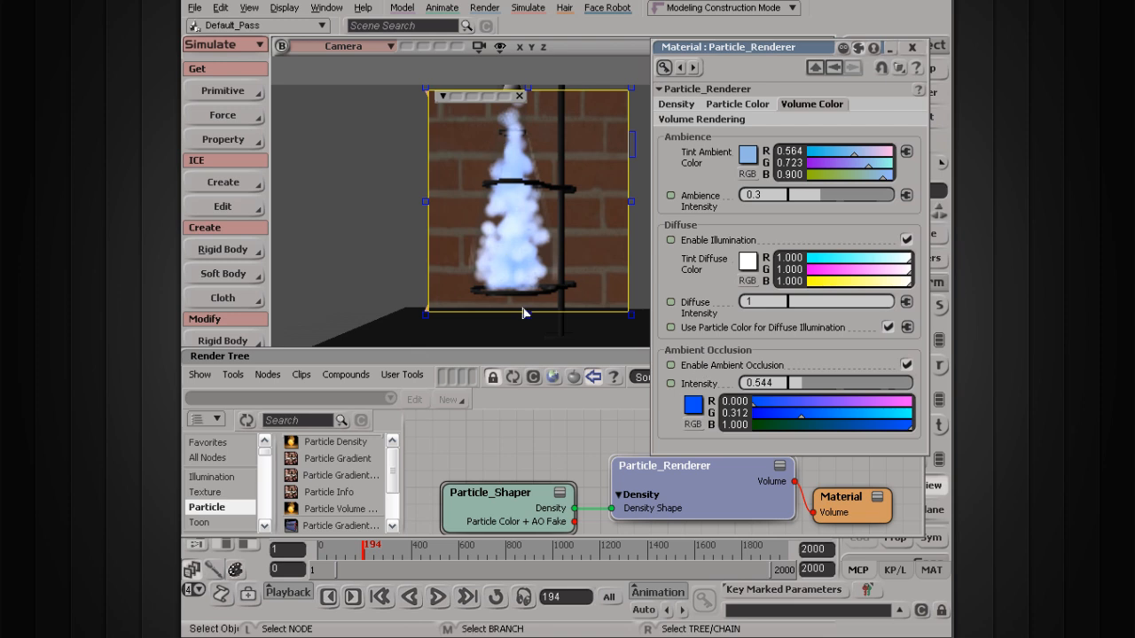
pyautogui.doubleClick(523, 495)
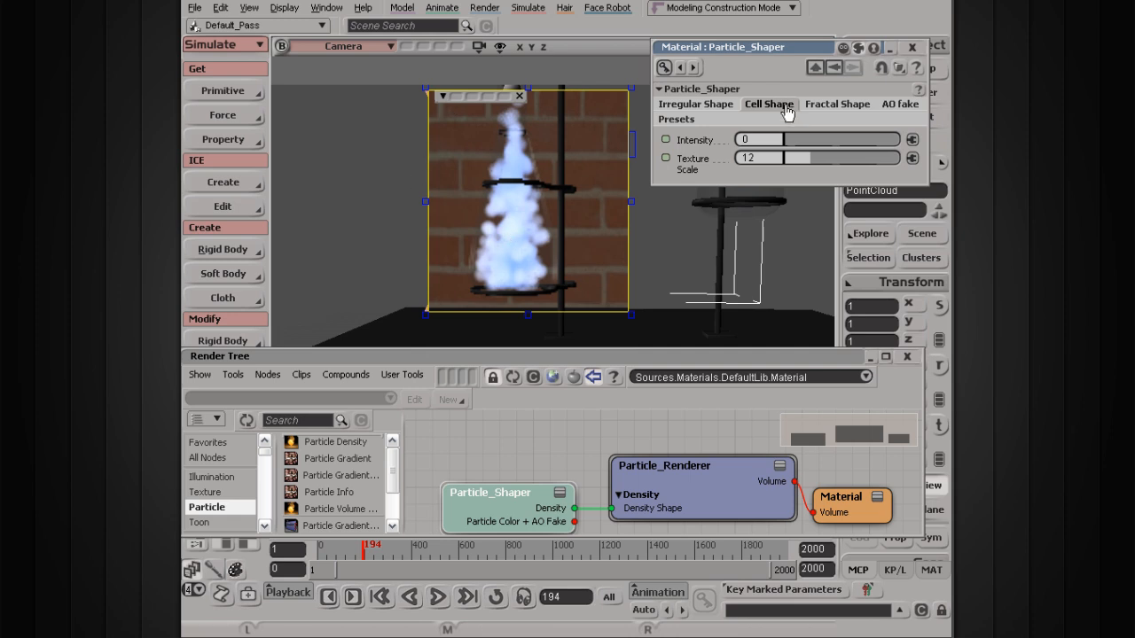
pyautogui.click(685, 107)
pyautogui.click(760, 106)
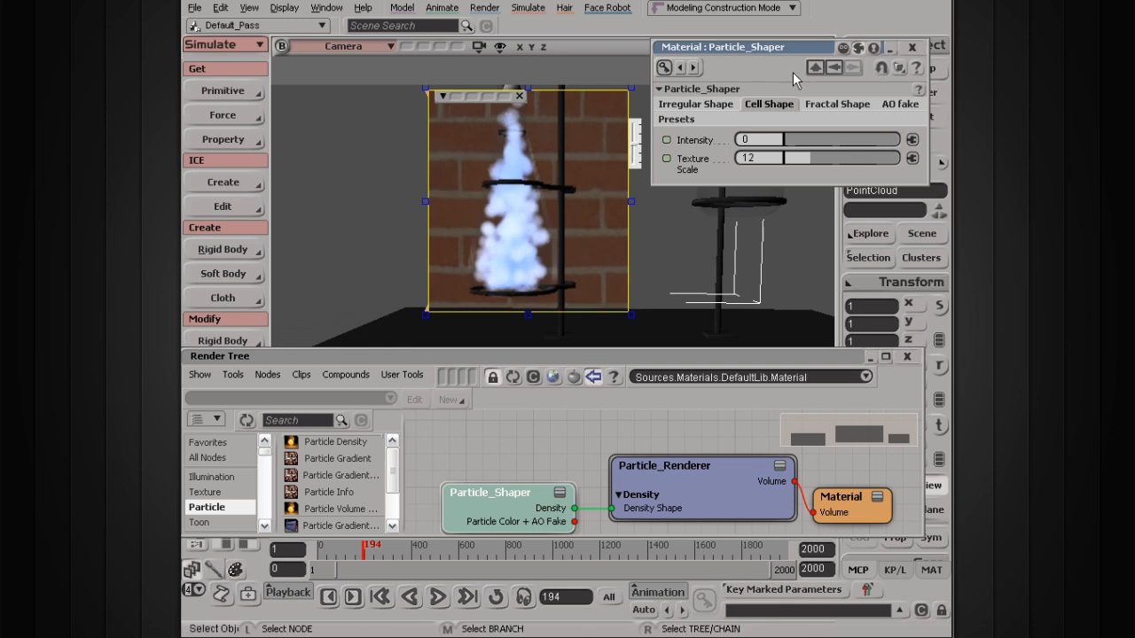
# Step: Close the Particle_Shaper properties and the Render Tree, and open the PointCloud's ICE Tree below the camera view
pyautogui.click(912, 47)
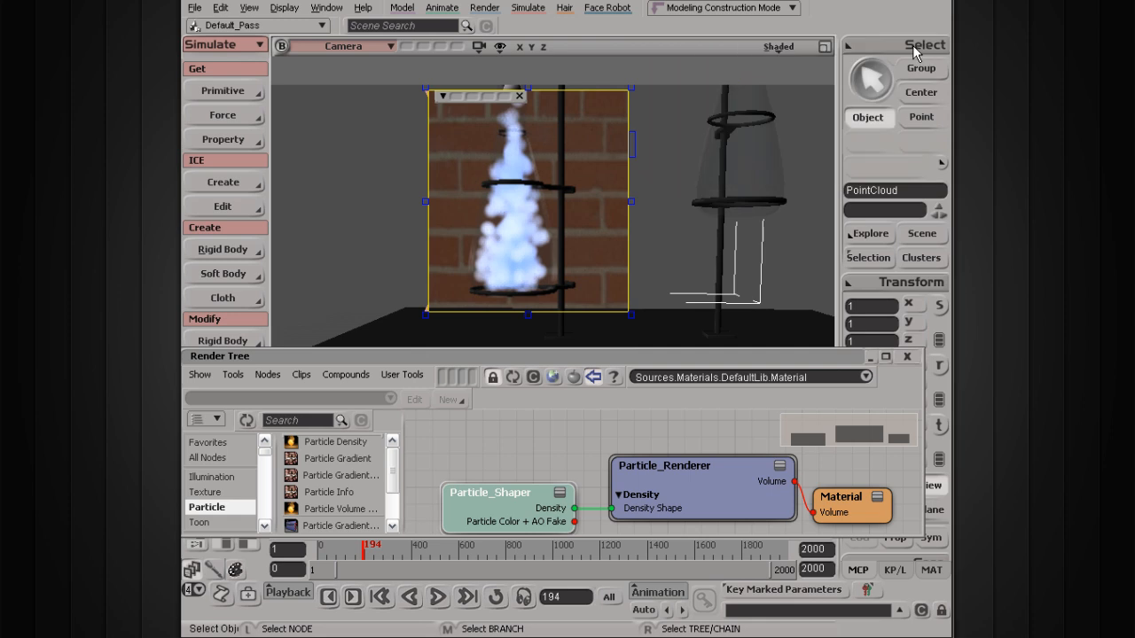
pyautogui.click(906, 356)
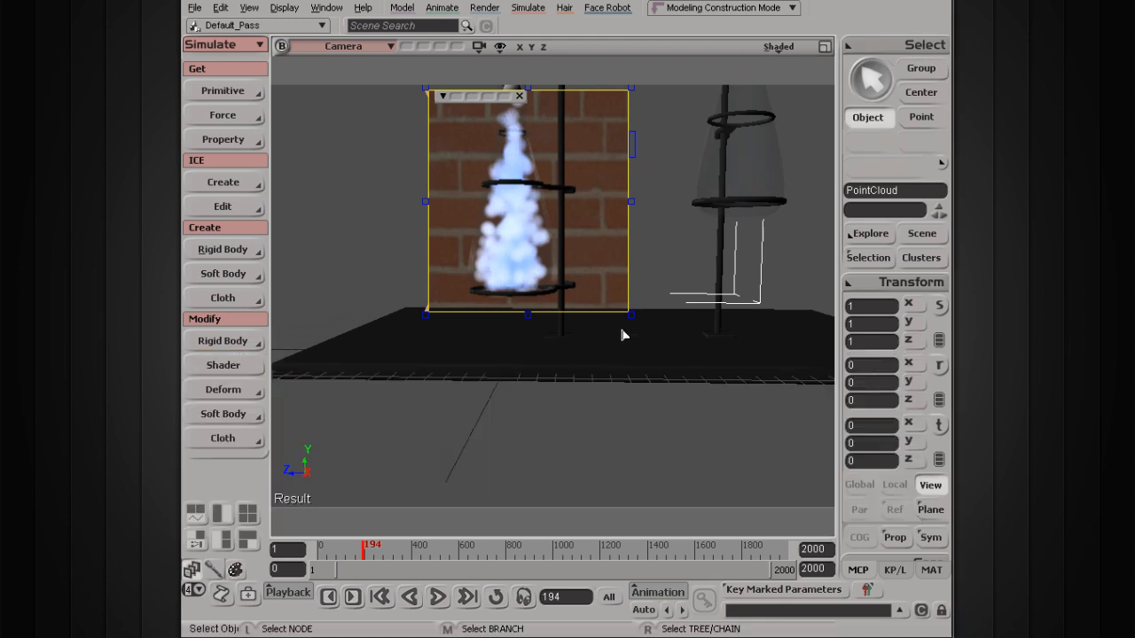
pyautogui.hotkey('alt', '9')
pyautogui.moveTo(567, 355); pyautogui.dragTo(567, 380)
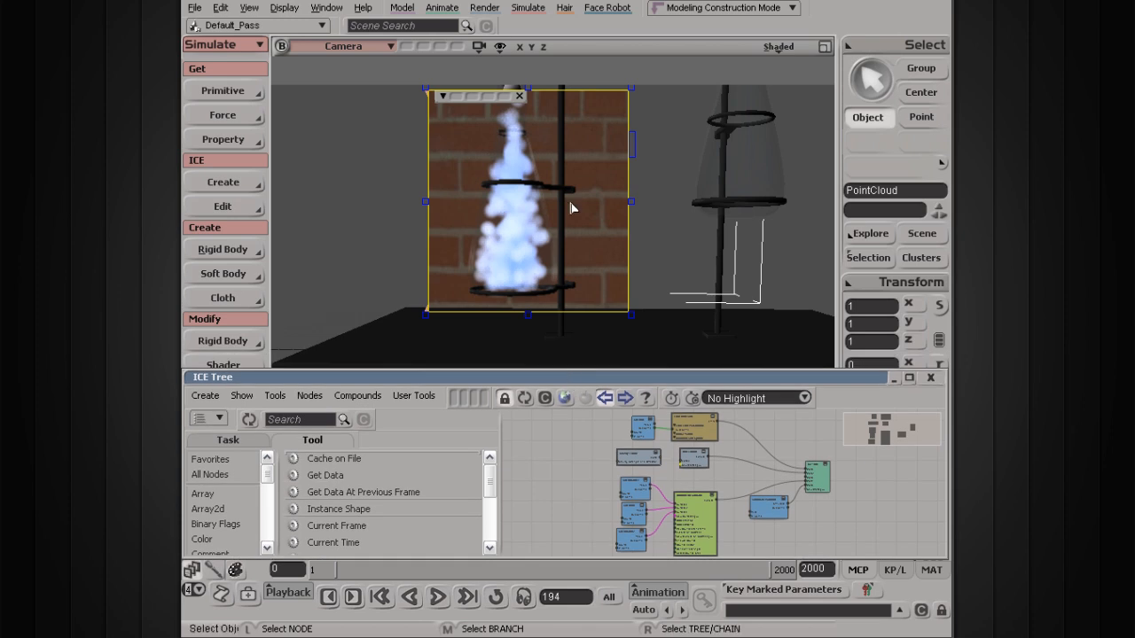
# Step: Remove the render region from the camera view and frame both beakers with the whole particle stream
pyautogui.click(521, 97)
pyautogui.press('s')
pyautogui.moveTo(589, 155); pyautogui.dragTo(553, 252)
pyautogui.press('s')
pyautogui.moveTo(550, 257); pyautogui.dragTo(526, 258, button='middle')
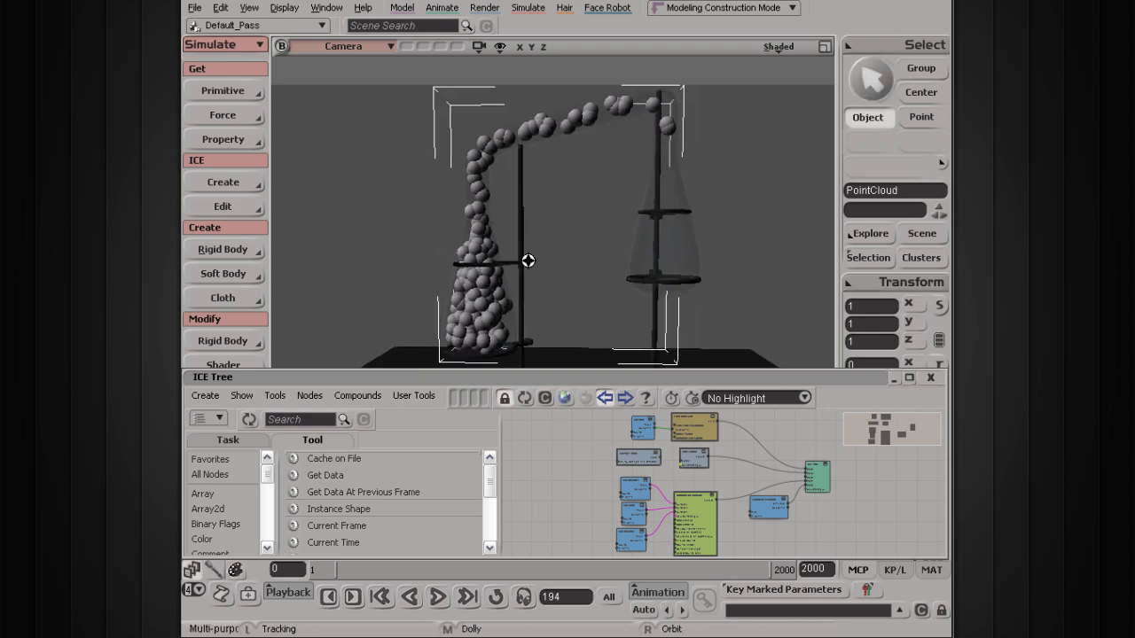